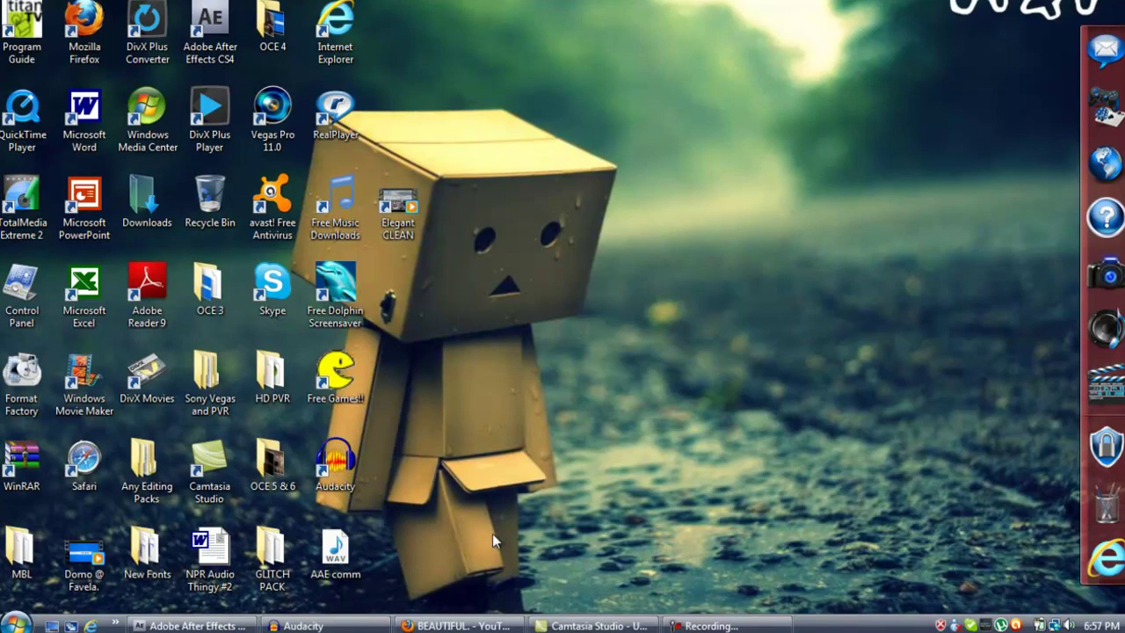
Switch to Firefox, replay the BEAUTIFUL. sniping clip on YouTube and pause it at 0:19
{"action": "mouse_move", "coordinate": [453, 626]}
{"action": "left_click", "coordinate": [453, 626]}
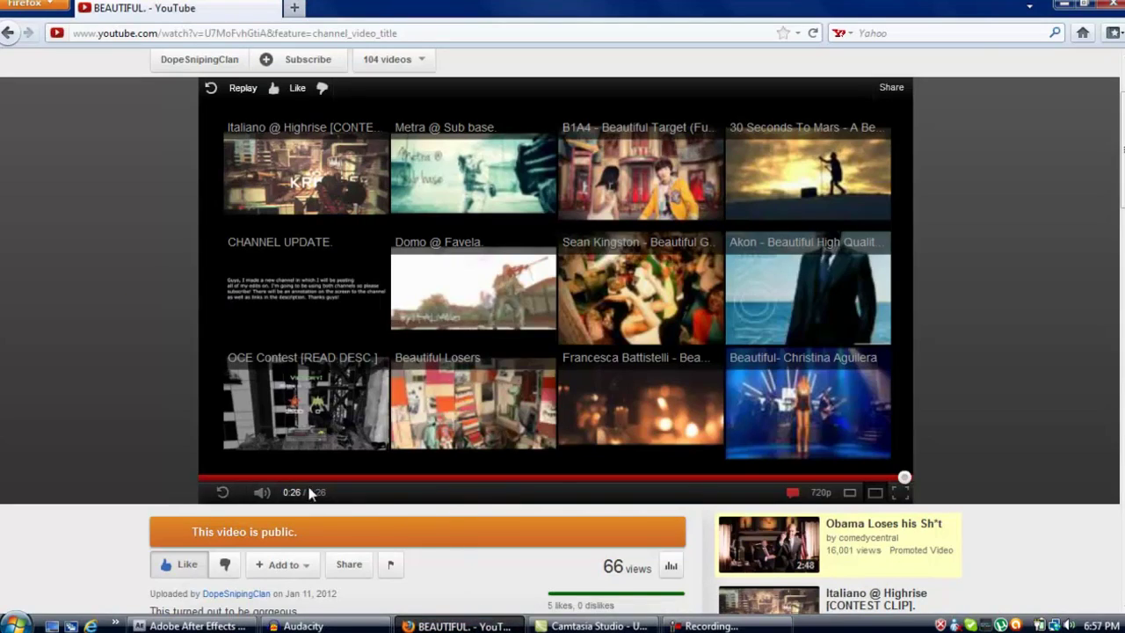
{"action": "left_click", "coordinate": [221, 492]}
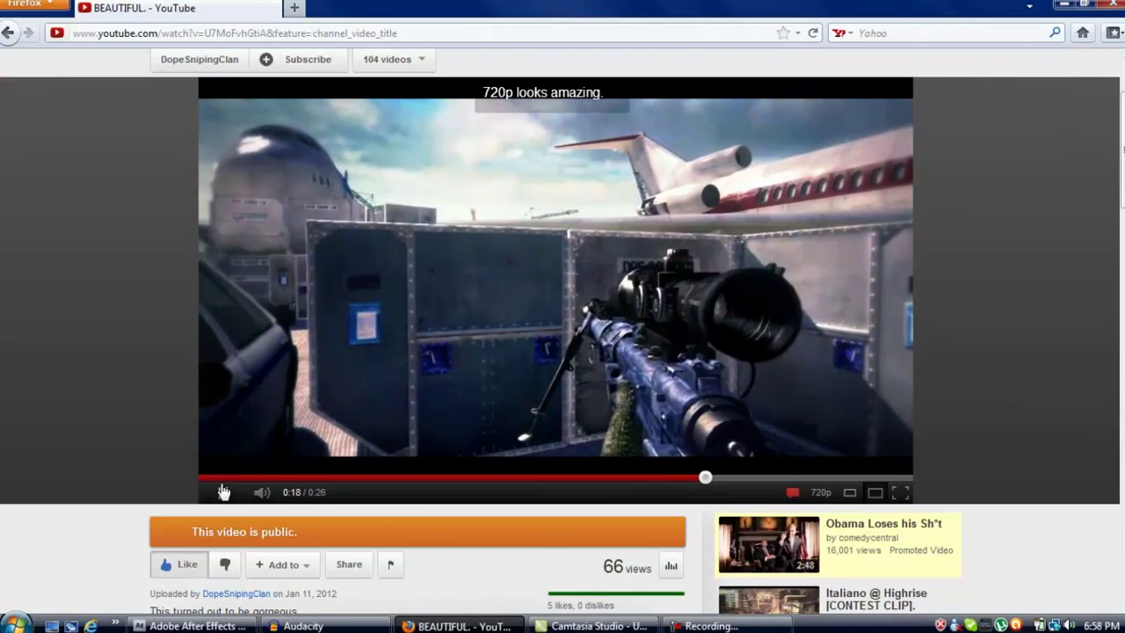
{"action": "left_click", "coordinate": [223, 492]}
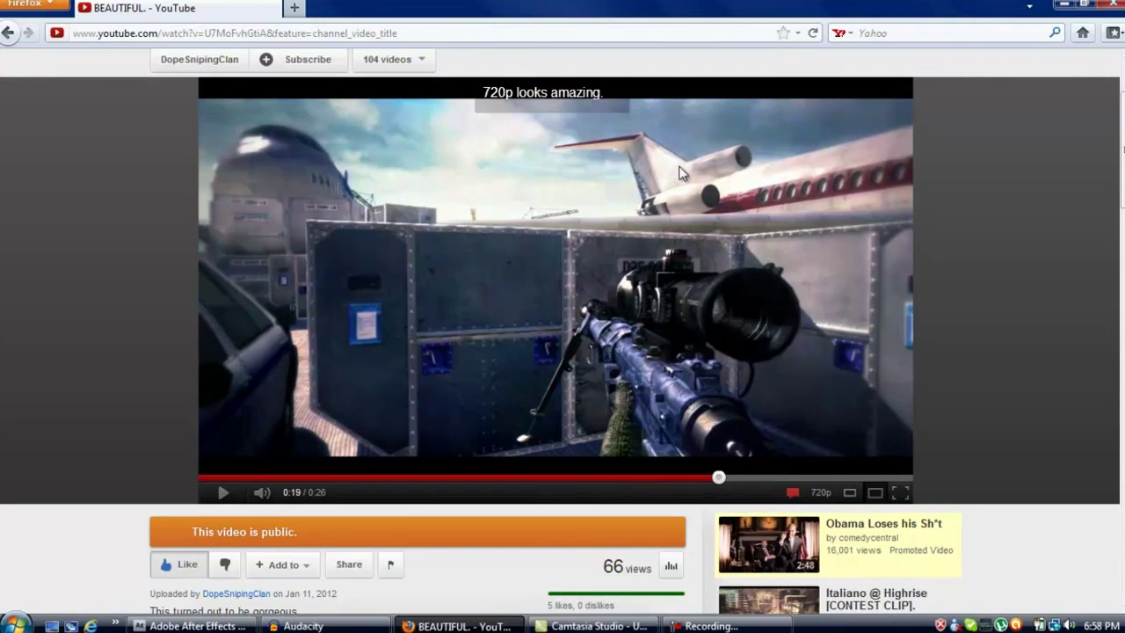
{"action": "left_click", "coordinate": [1063, 4]}
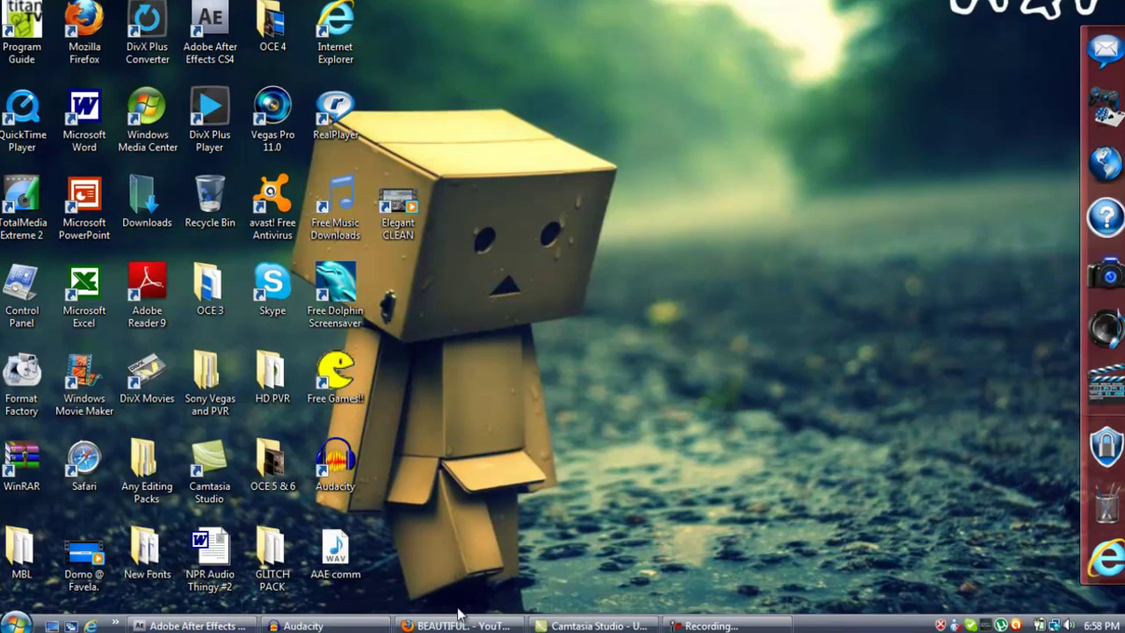
Switch to After Effects and create a 1280 x 720 composition named Comp 1 at 59.94 fps with a 0;00;19;00 duration
{"action": "mouse_move", "coordinate": [457, 625]}
{"action": "left_click", "coordinate": [235, 626]}
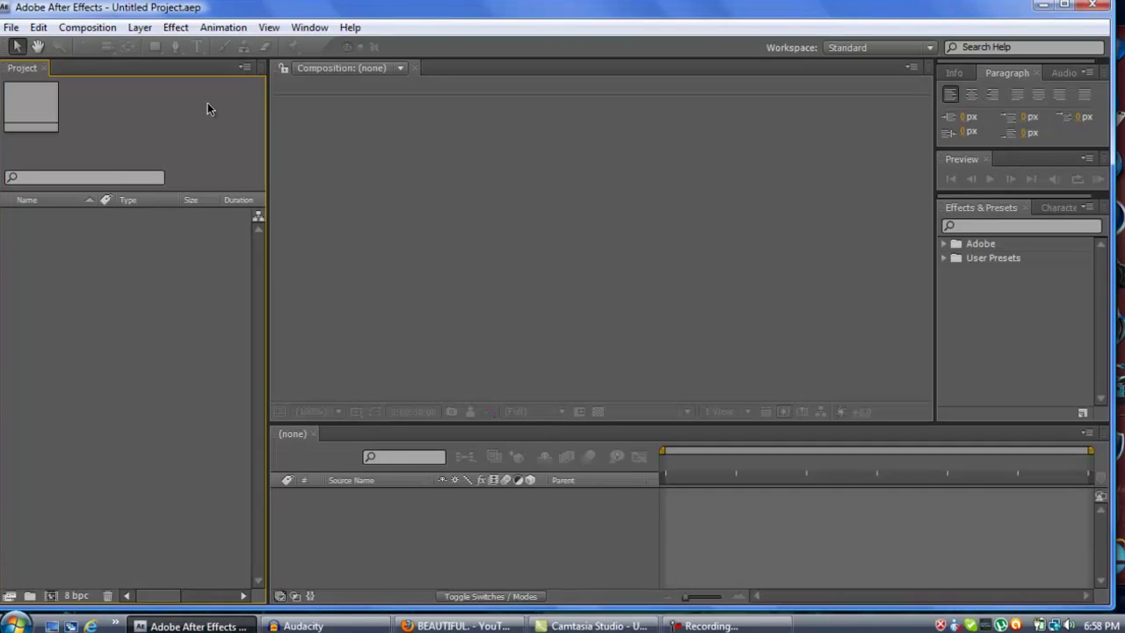
{"action": "left_click", "coordinate": [65, 29]}
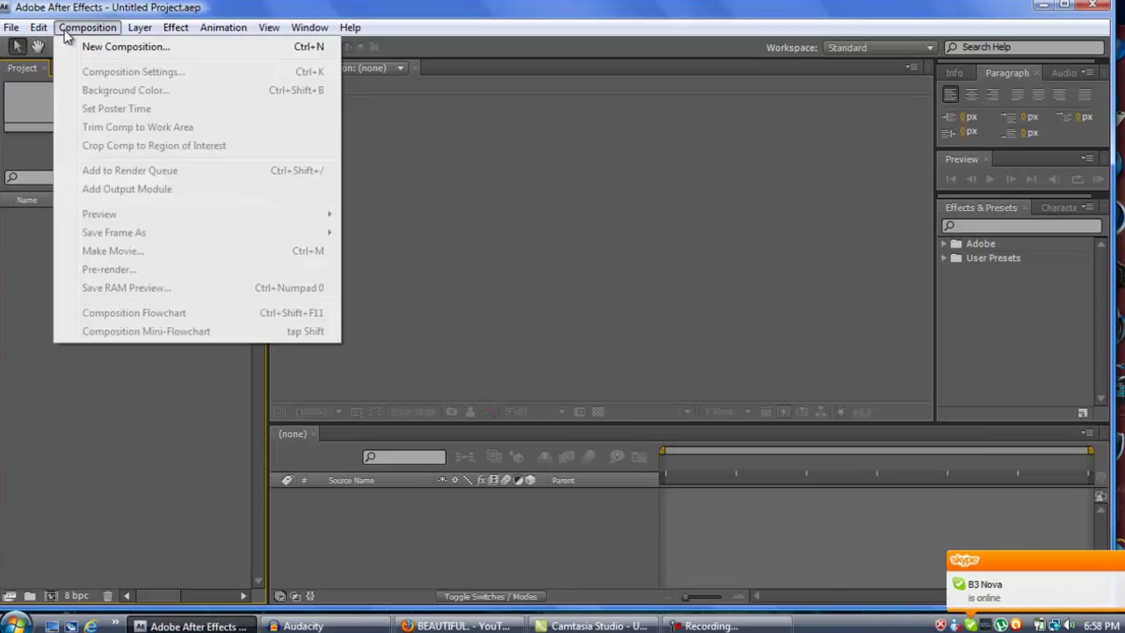
{"action": "left_click", "coordinate": [89, 49]}
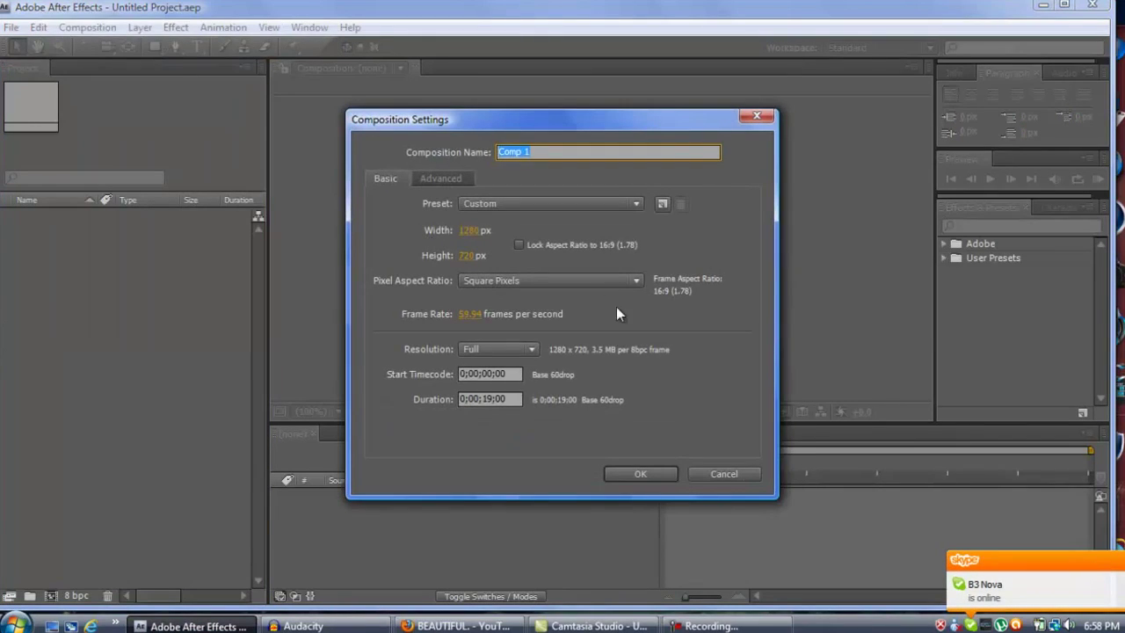
{"action": "left_click", "coordinate": [490, 400]}
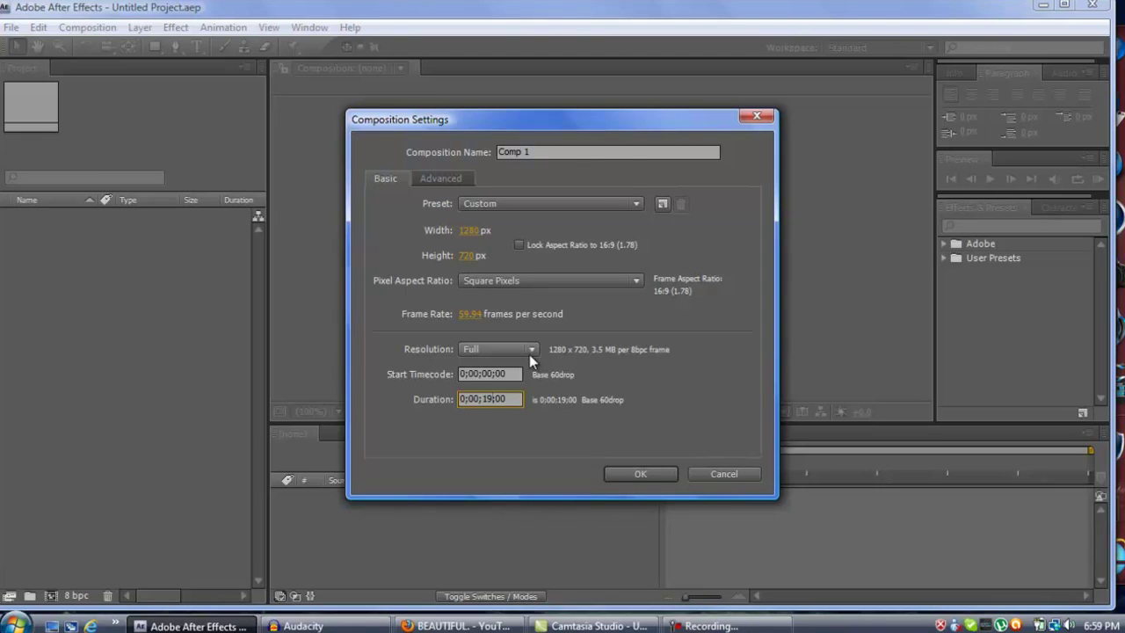
{"action": "left_click", "coordinate": [629, 477]}
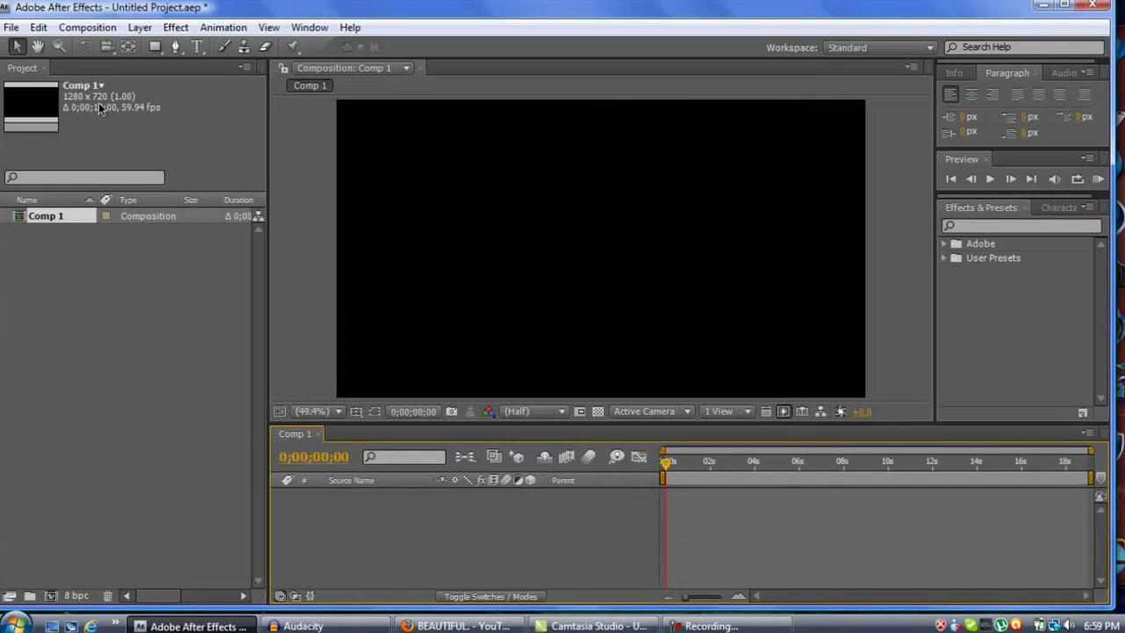
Import the Elegant CLEAN clip from the Desktop and add it as a layer in Comp 1
{"action": "left_click", "coordinate": [12, 28]}
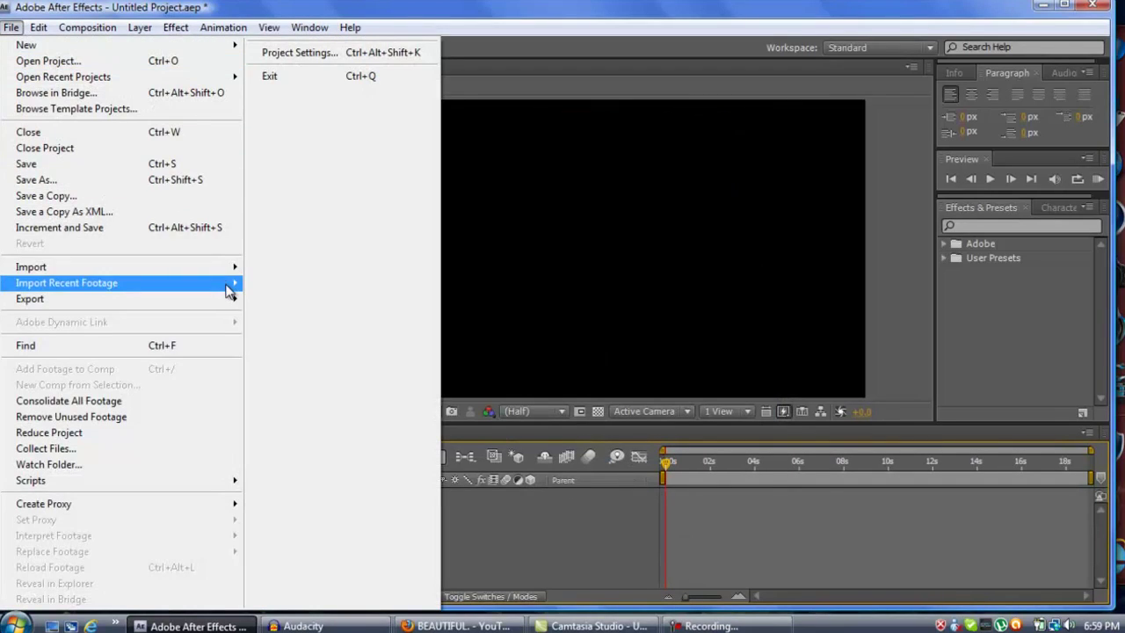
{"action": "mouse_move", "coordinate": [221, 266]}
{"action": "left_click", "coordinate": [318, 266]}
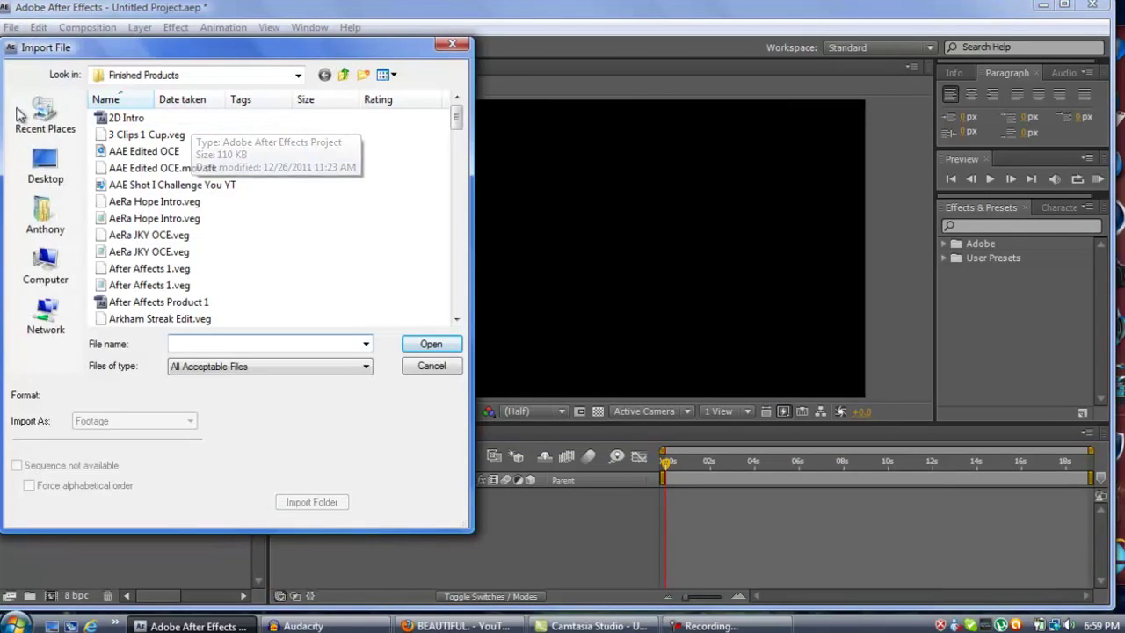
{"action": "left_click", "coordinate": [44, 167]}
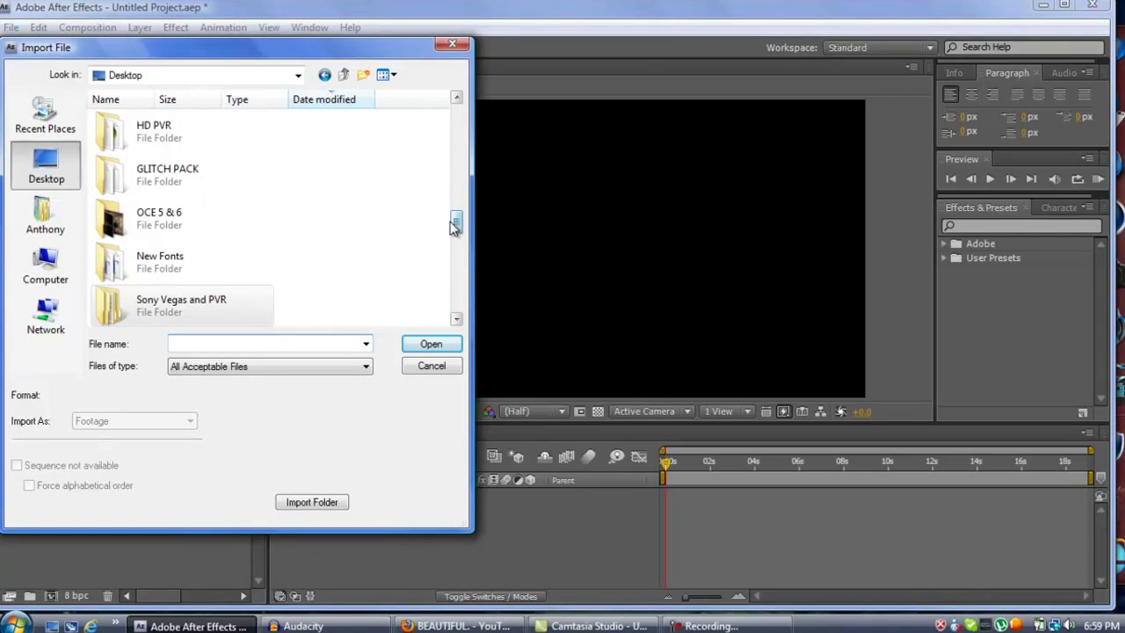
{"action": "scroll", "coordinate": [459, 211], "scroll_direction": "down", "scroll_amount": 5}
{"action": "left_click_drag", "start_coordinate": [459, 186], "coordinate": [459, 111]}
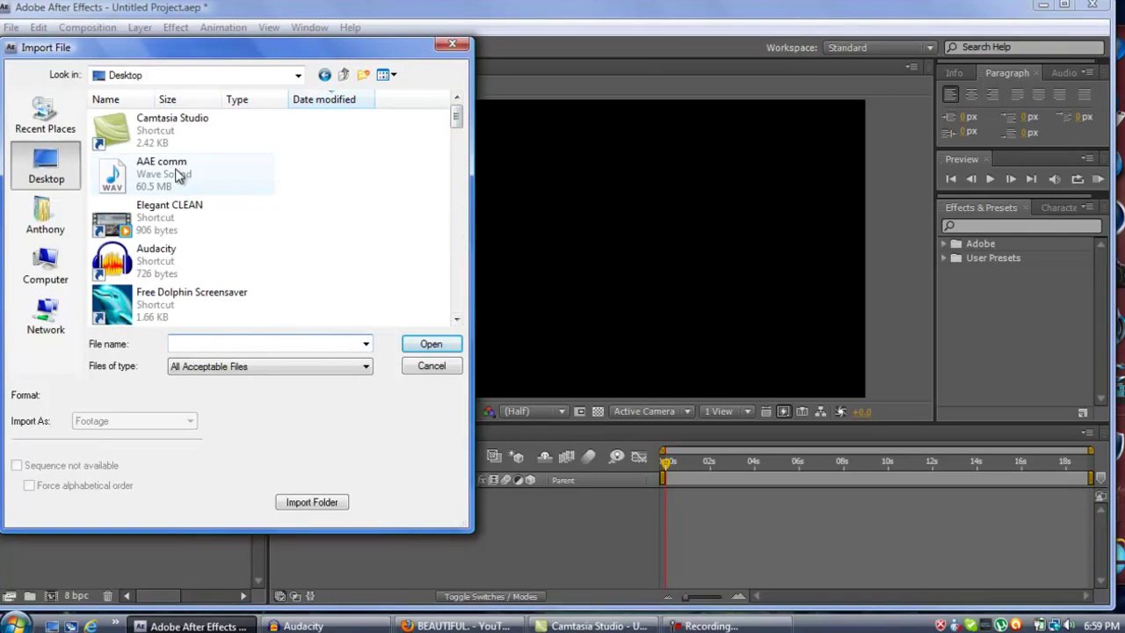
{"action": "double_click", "coordinate": [175, 225]}
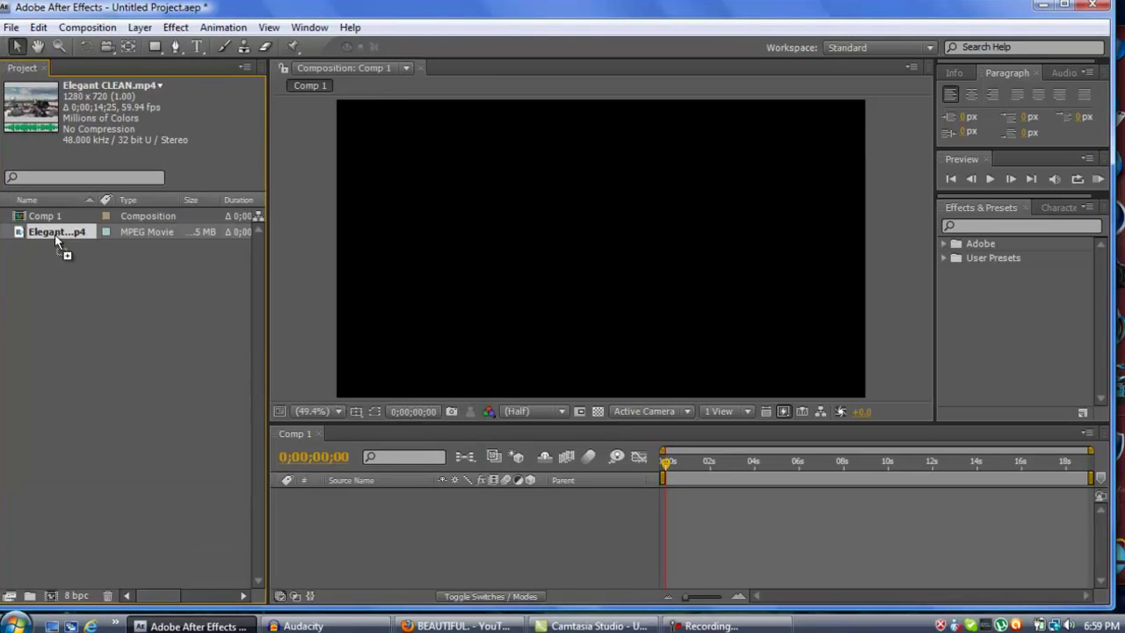
{"action": "left_click_drag", "start_coordinate": [164, 285], "coordinate": [601, 244]}
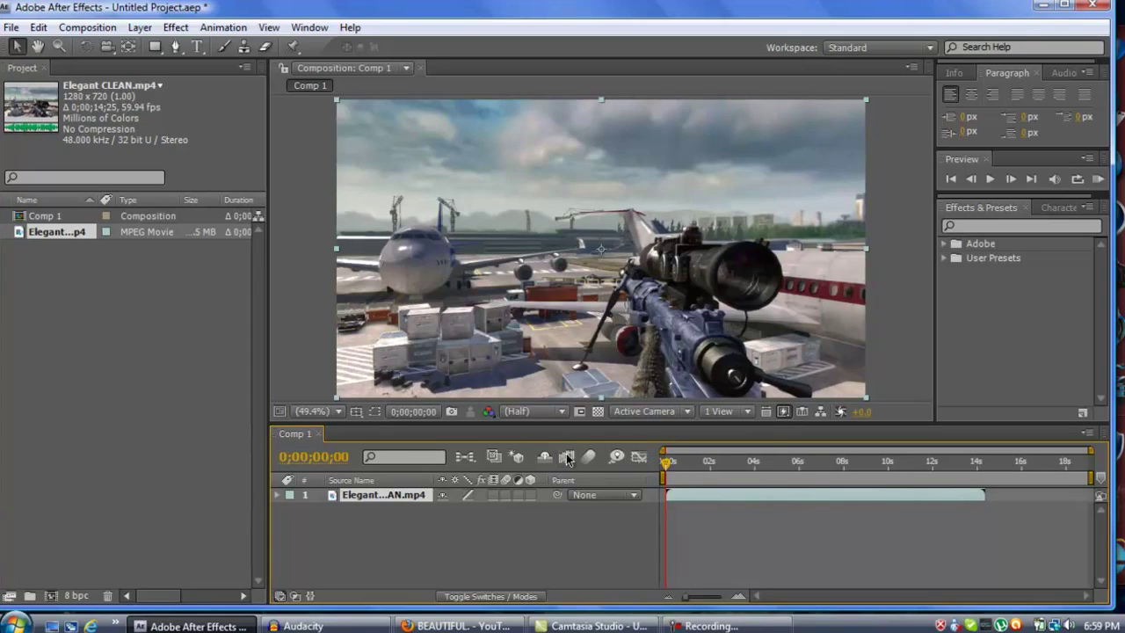
Turn on frame blending for the composition and set the Elegant CLEAN layer to Pixel Motion
{"action": "left_click", "coordinate": [139, 28]}
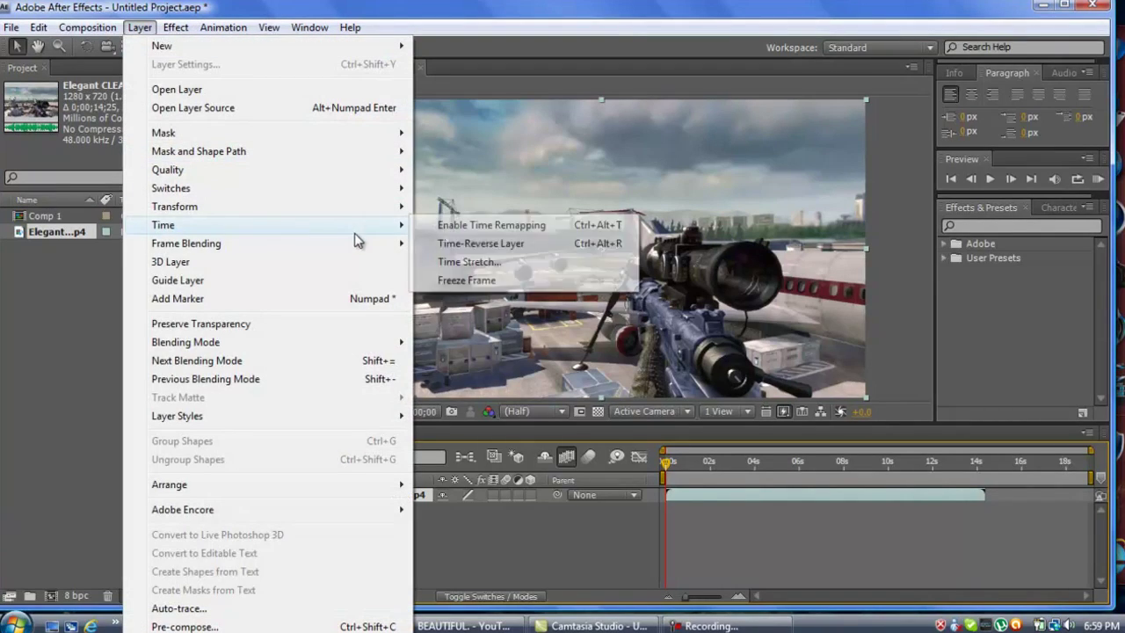
{"action": "mouse_move", "coordinate": [393, 251]}
{"action": "left_click", "coordinate": [465, 281]}
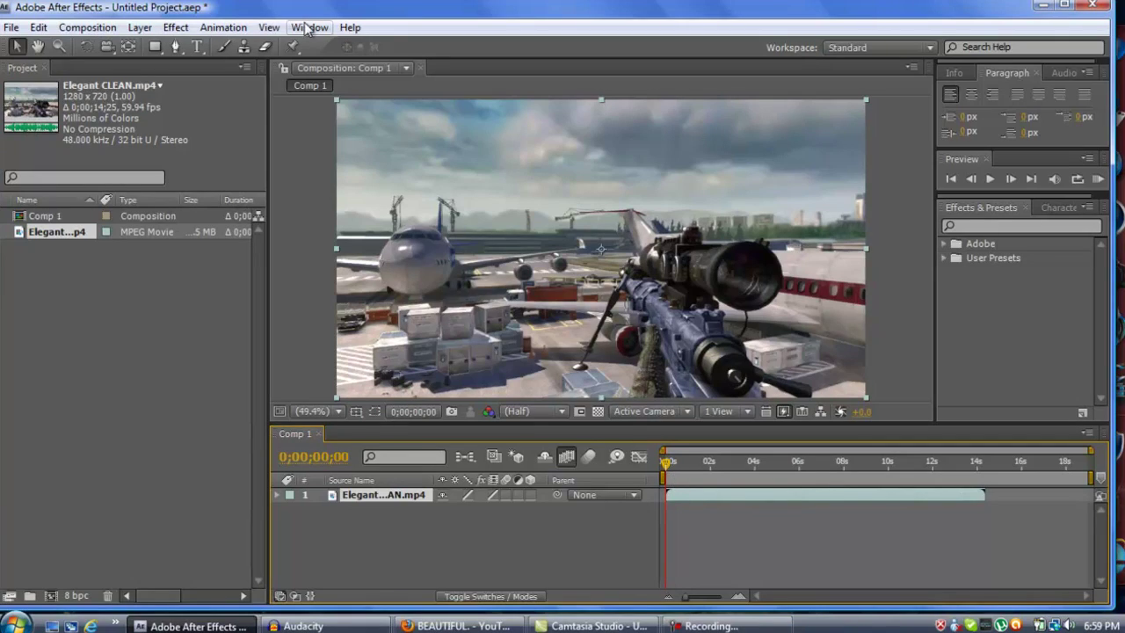
Apply the Twixtor 4.5 effect to the Elegant CLEAN layer and set its input frame rate to 59.94
{"action": "left_click", "coordinate": [175, 31]}
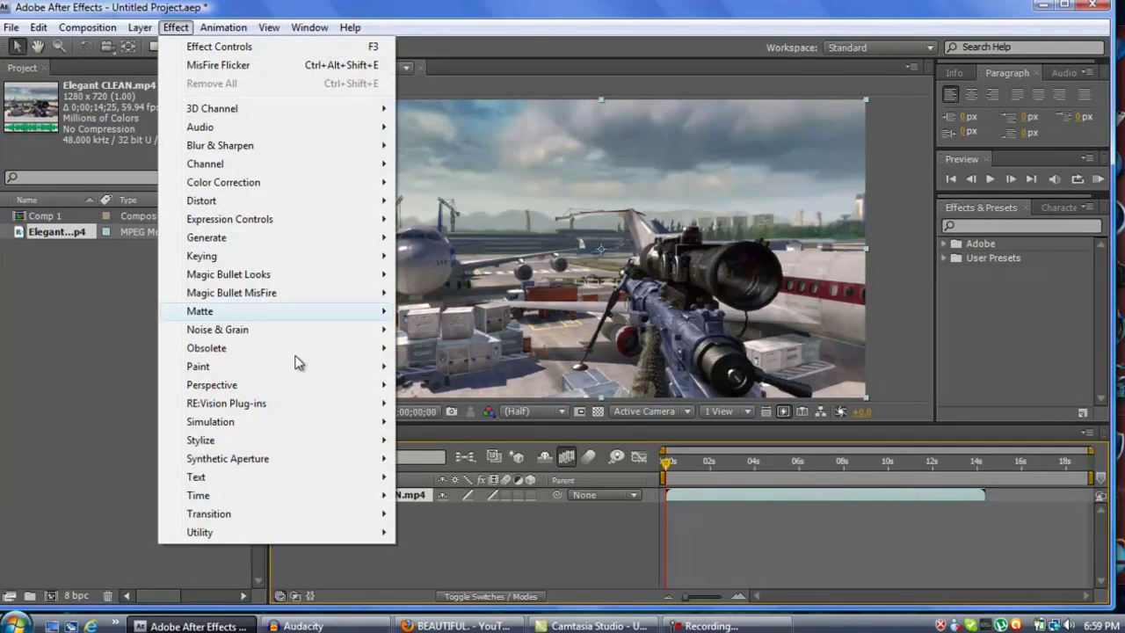
{"action": "mouse_move", "coordinate": [321, 408]}
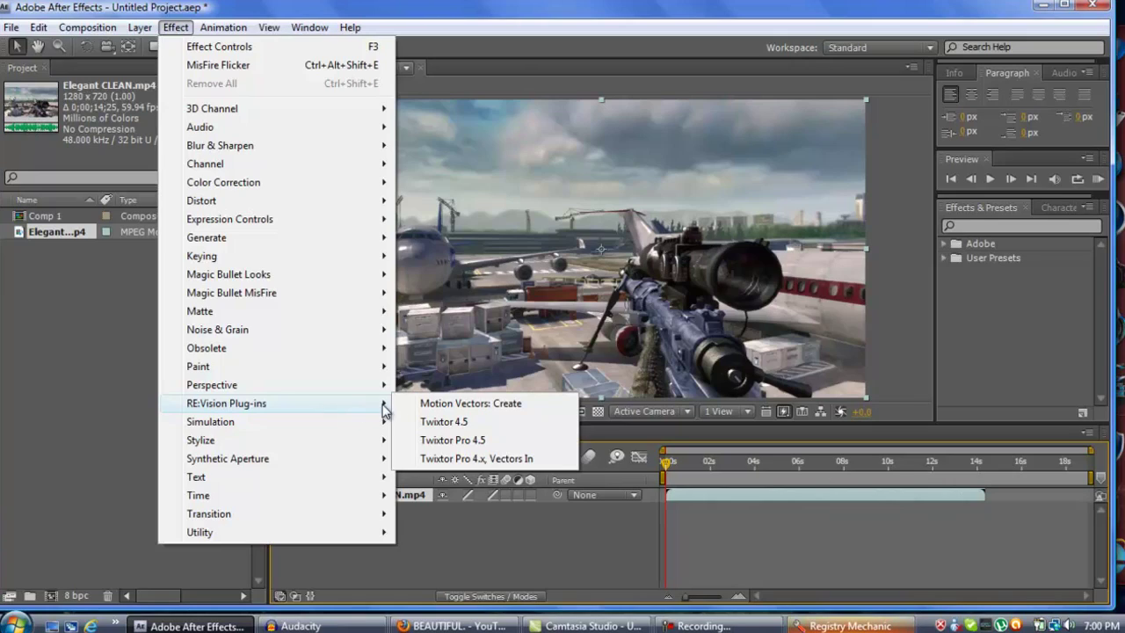
{"action": "left_click", "coordinate": [439, 426]}
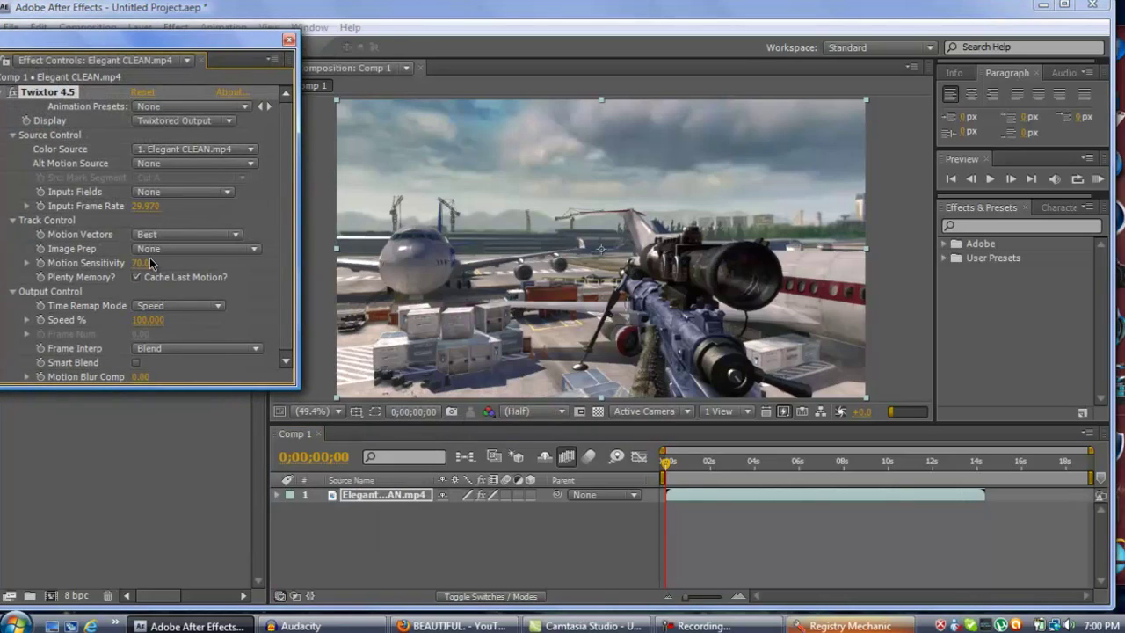
{"action": "left_click", "coordinate": [150, 207]}
{"action": "type", "text": "5"}
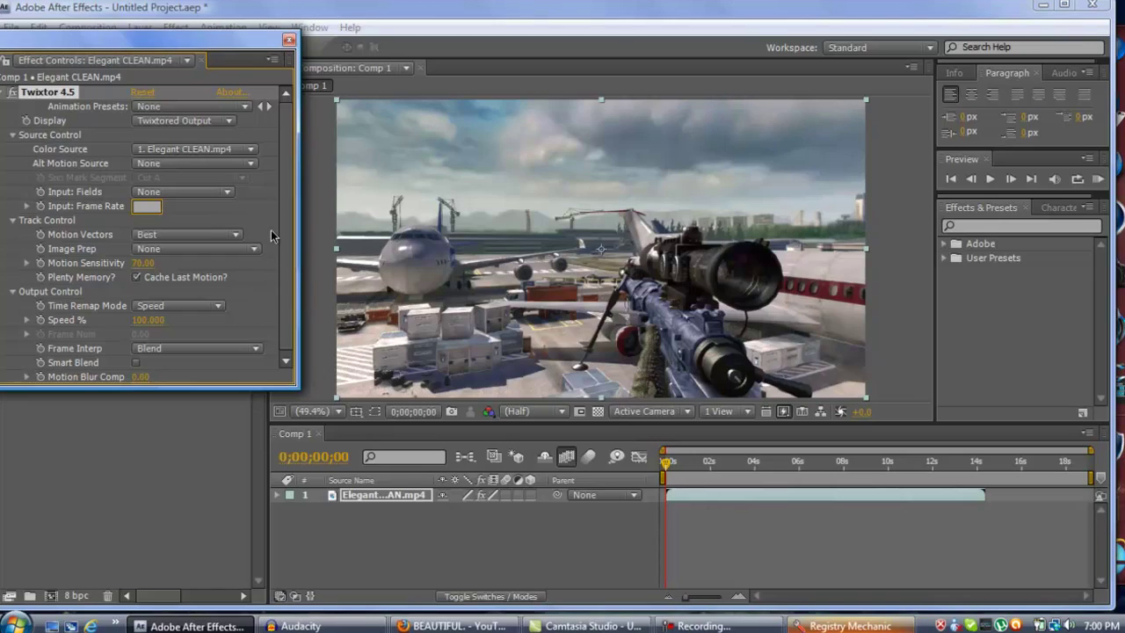
{"action": "type", "text": "9.94"}
{"action": "key", "text": "Return"}
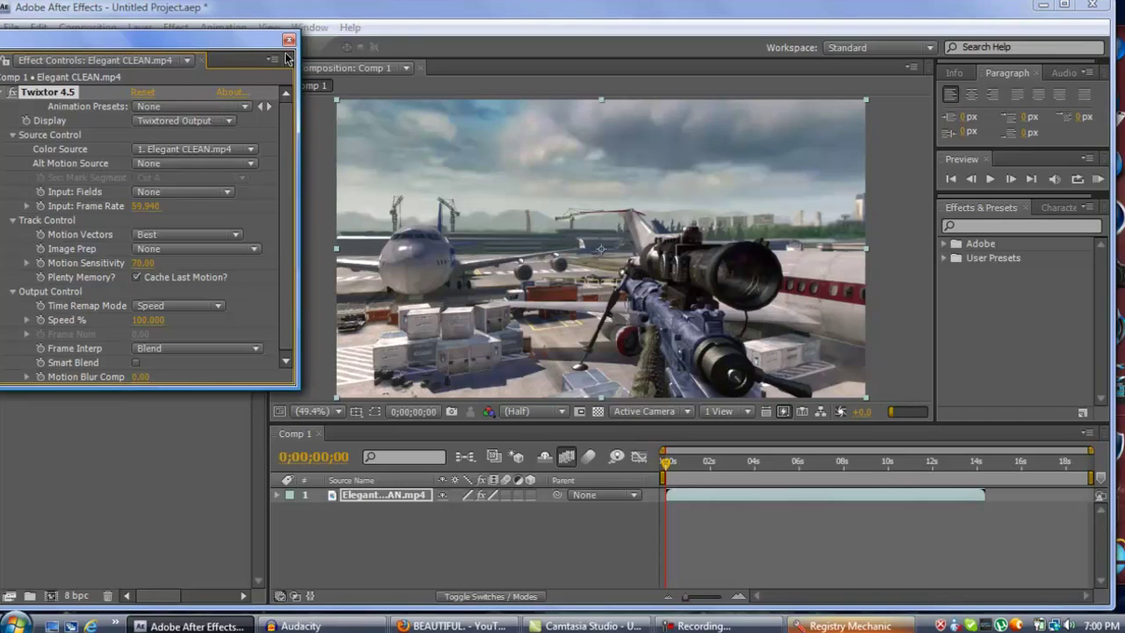
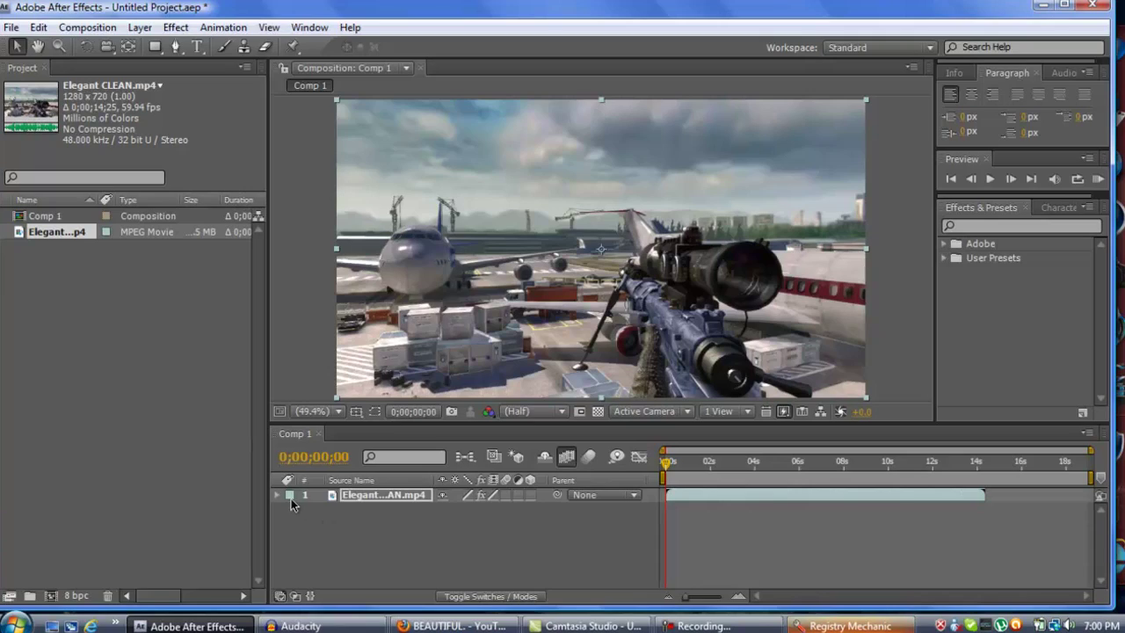
Reveal the Twixtor 4.5 Output Control properties of the Elegant CLEAN layer in the timeline
{"action": "left_click", "coordinate": [276, 495]}
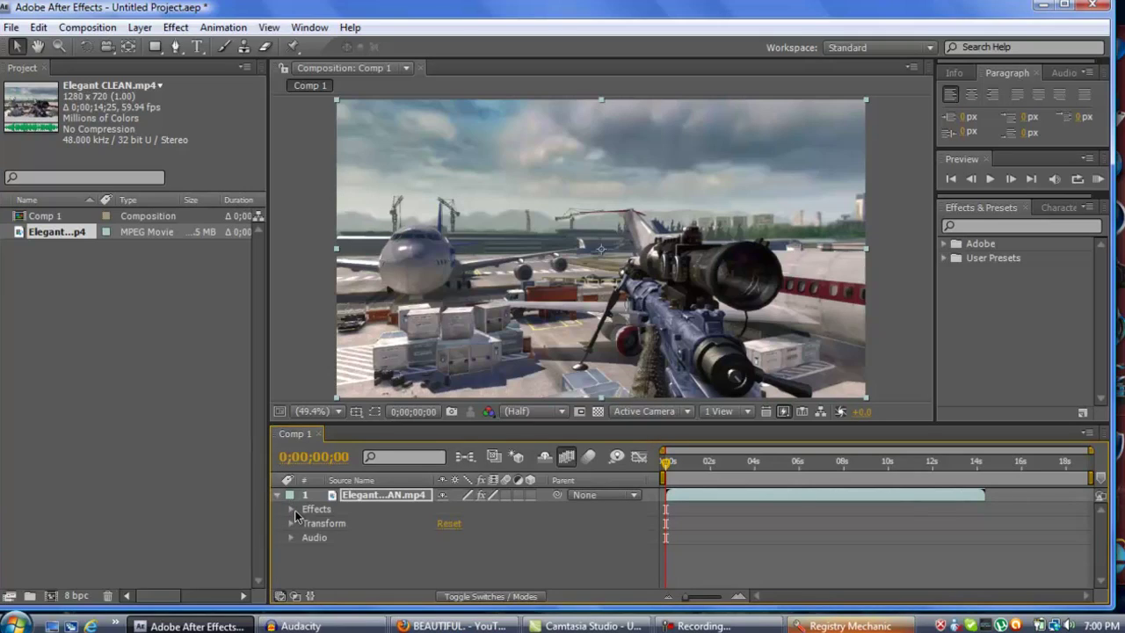
{"action": "left_click", "coordinate": [294, 510]}
{"action": "left_click", "coordinate": [292, 509]}
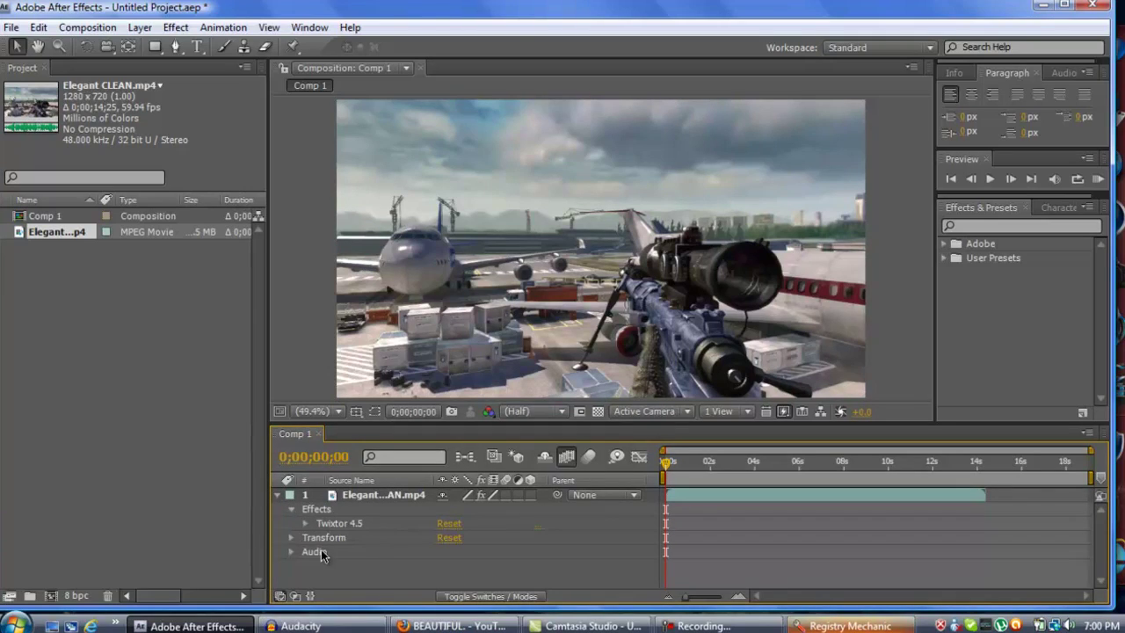
{"action": "left_click", "coordinate": [305, 524]}
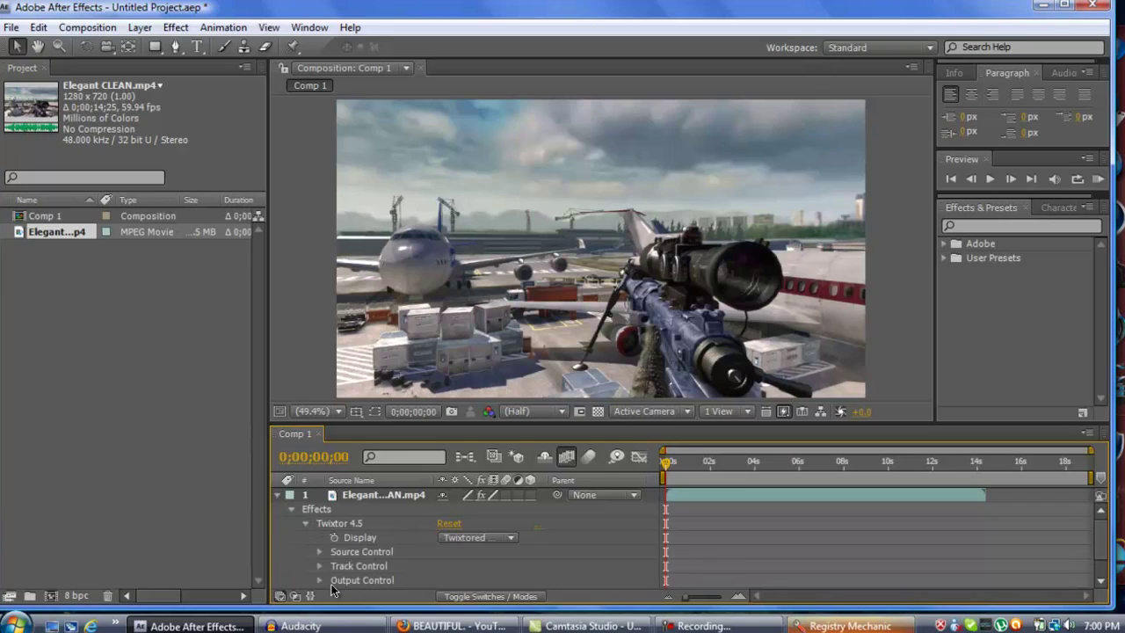
{"action": "left_click", "coordinate": [318, 580]}
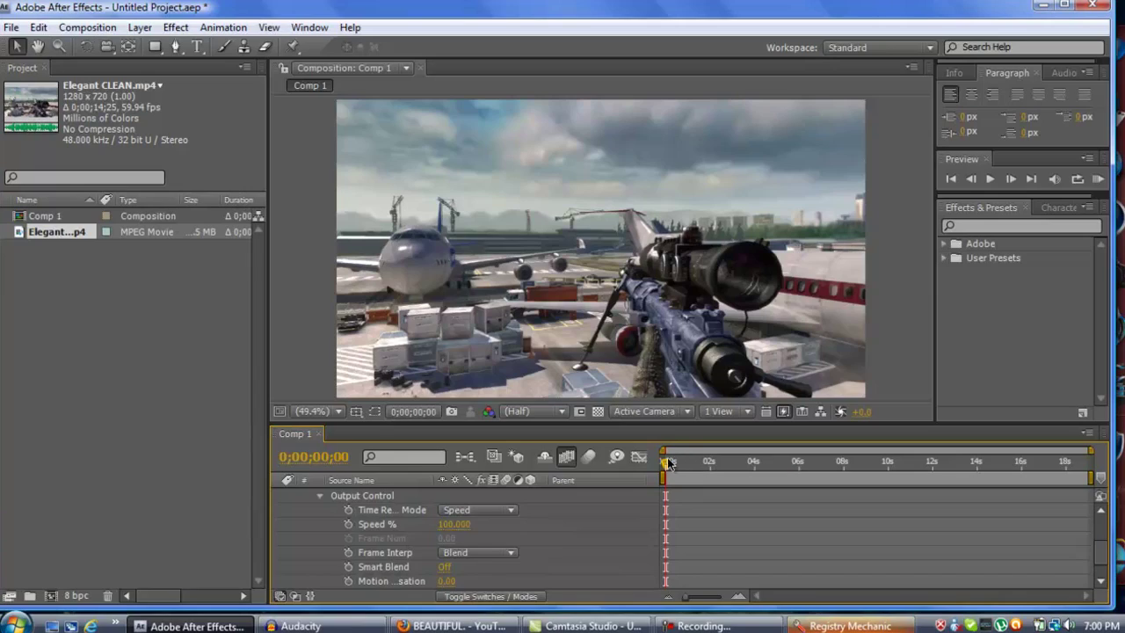
Move the current time to 0;00;12;21 and dismiss the Windows dialog, keeping the current color scheme without further reminders
{"action": "left_click_drag", "start_coordinate": [668, 464], "coordinate": [955, 479]}
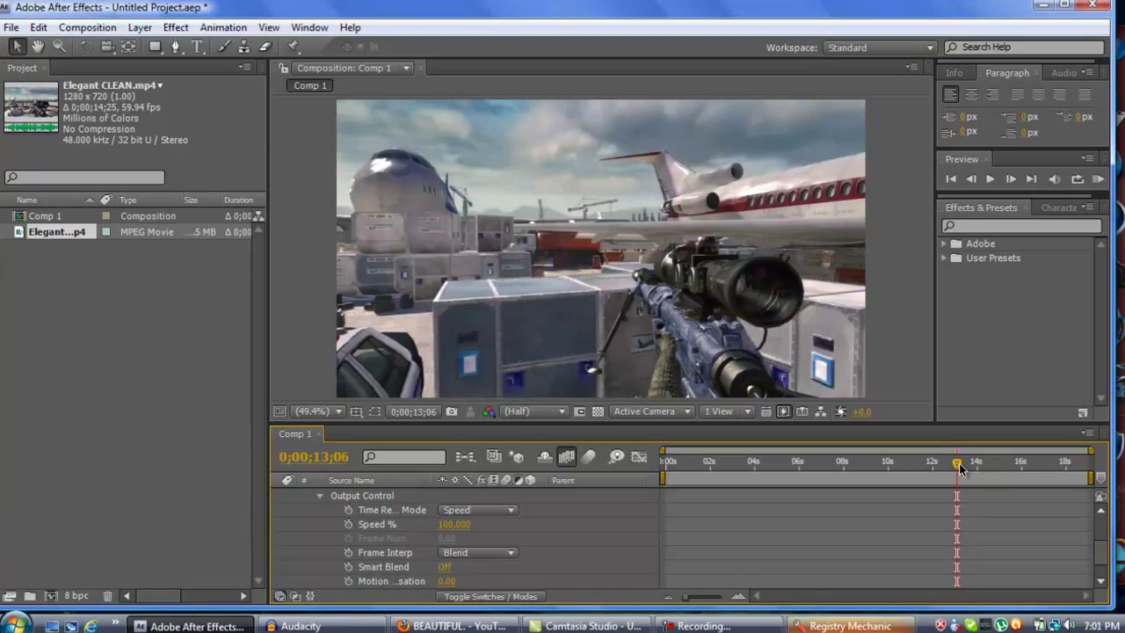
{"action": "left_click_drag", "start_coordinate": [958, 468], "coordinate": [938, 465]}
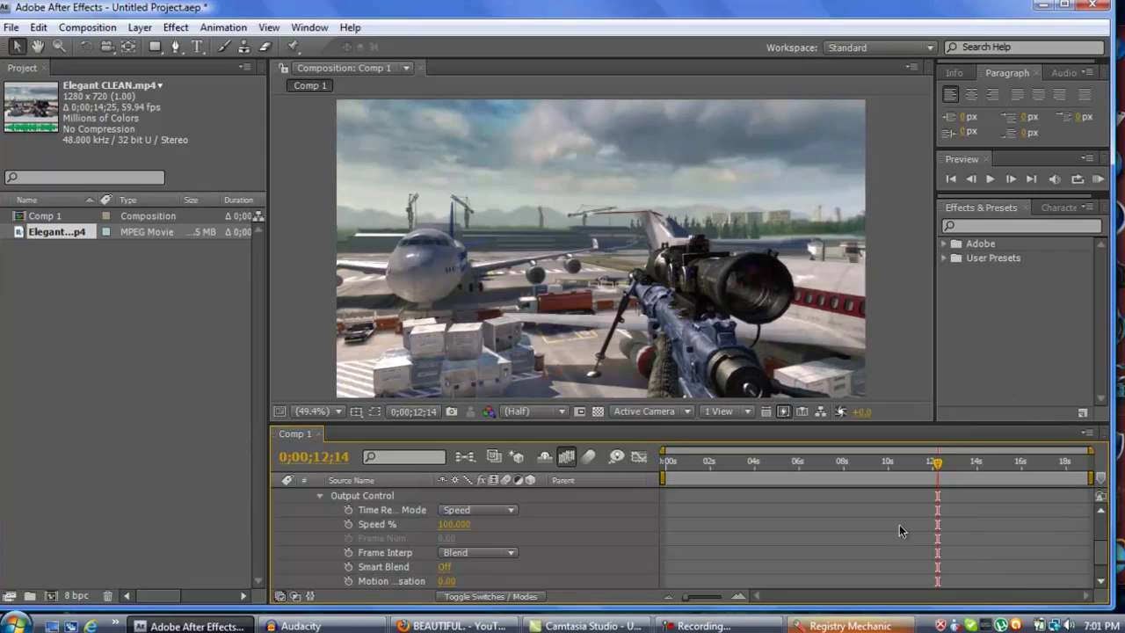
{"action": "left_click_drag", "start_coordinate": [689, 597], "coordinate": [710, 595]}
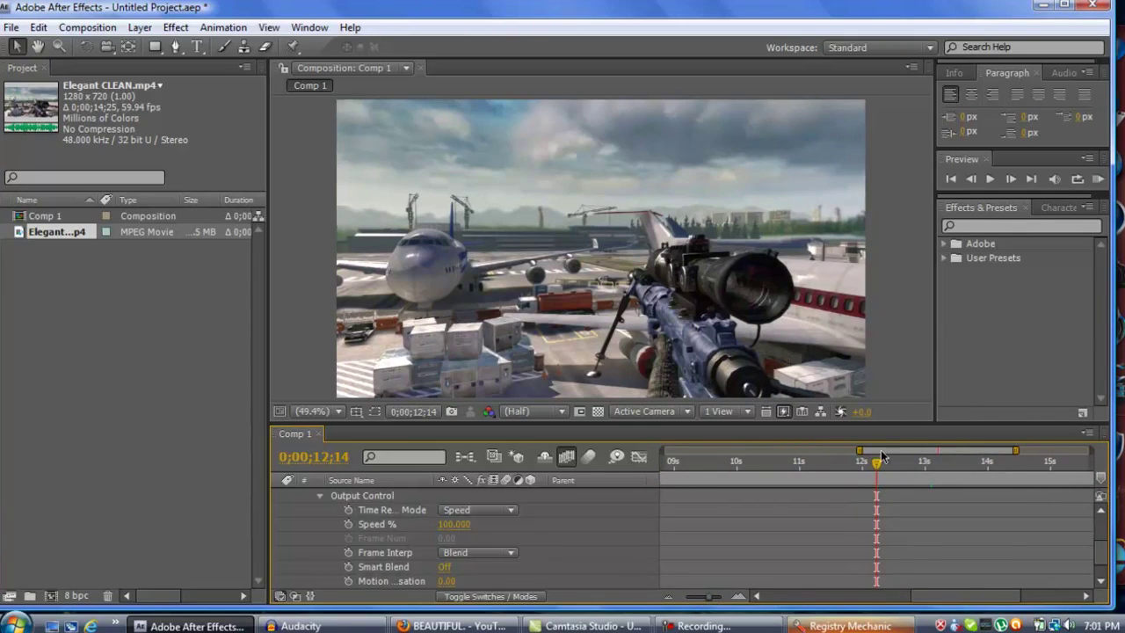
{"action": "left_click_drag", "start_coordinate": [878, 465], "coordinate": [899, 470]}
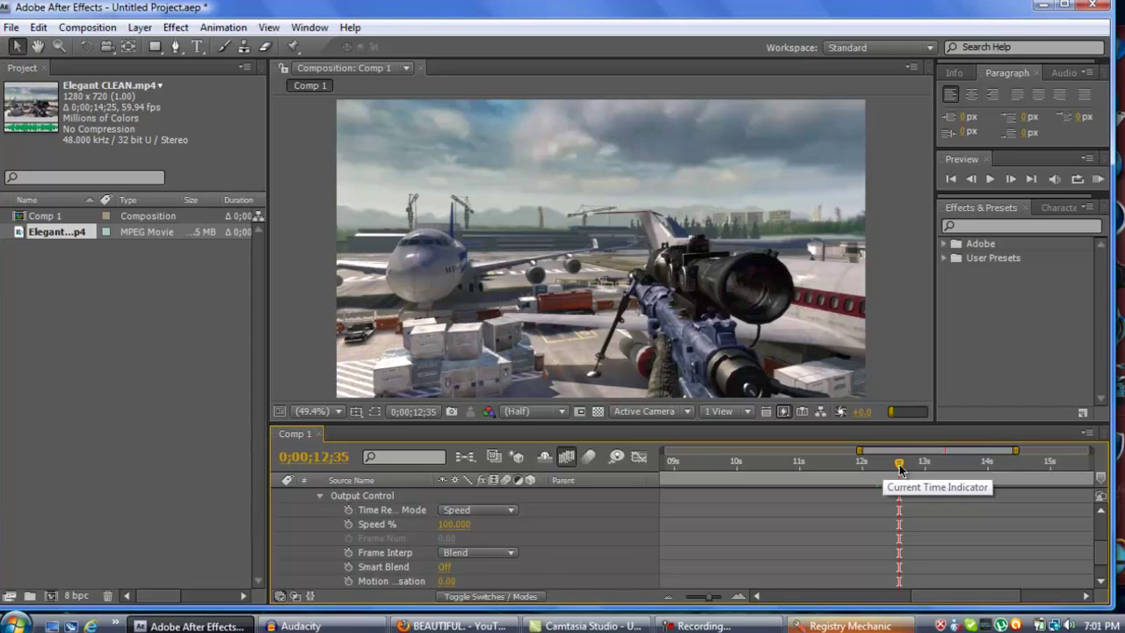
{"action": "left_click_drag", "start_coordinate": [899, 464], "coordinate": [890, 468]}
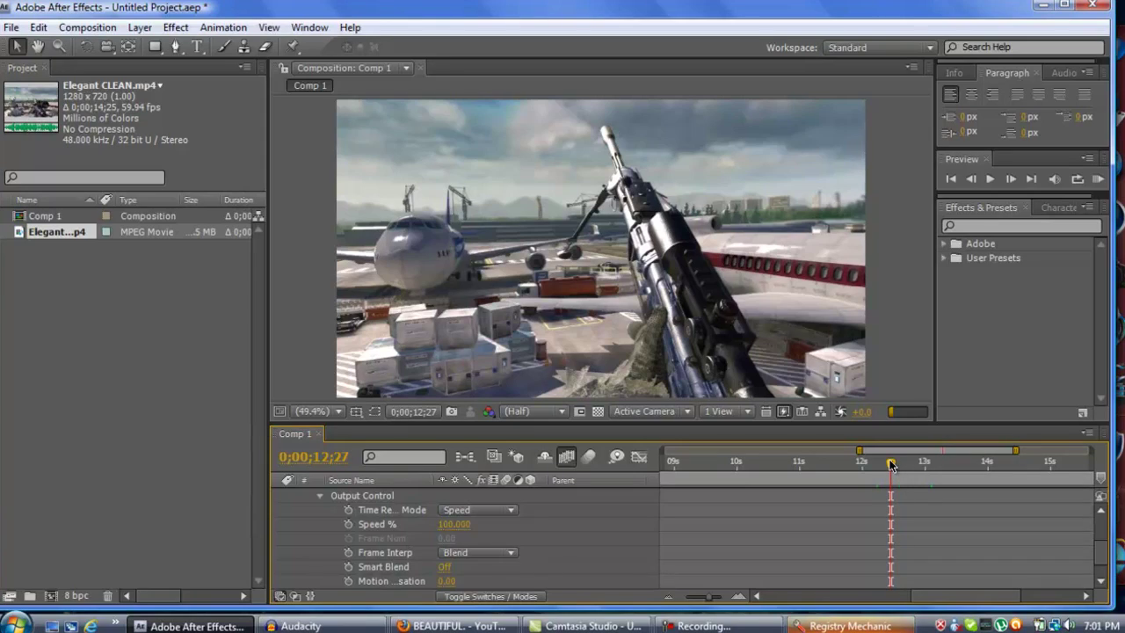
{"action": "left_click_drag", "start_coordinate": [890, 465], "coordinate": [884, 468]}
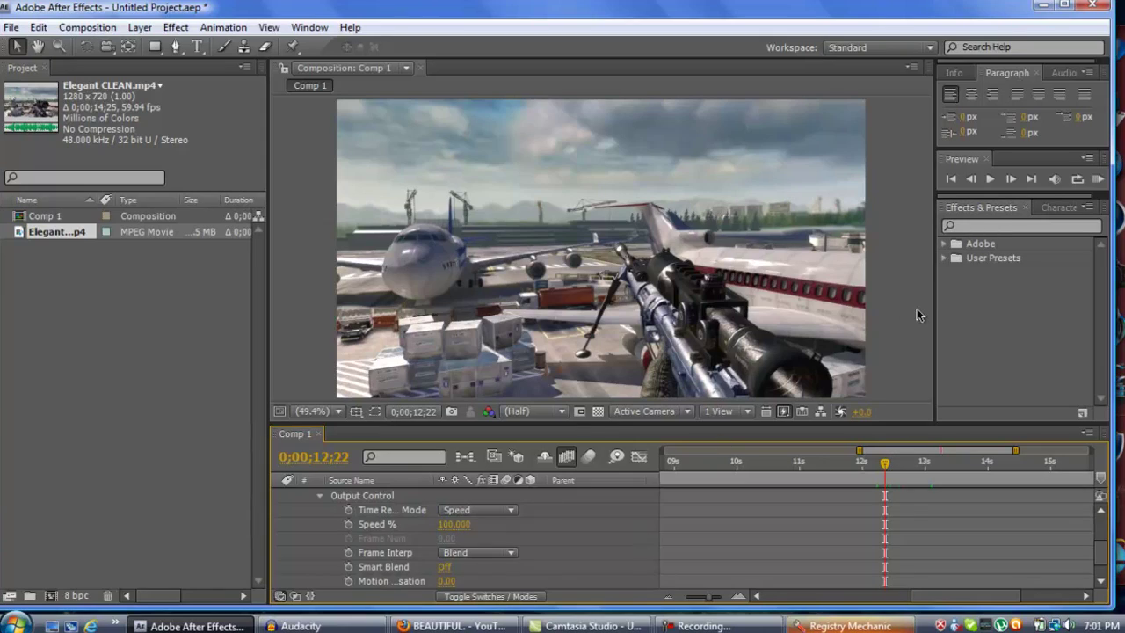
{"action": "left_click", "coordinate": [972, 179]}
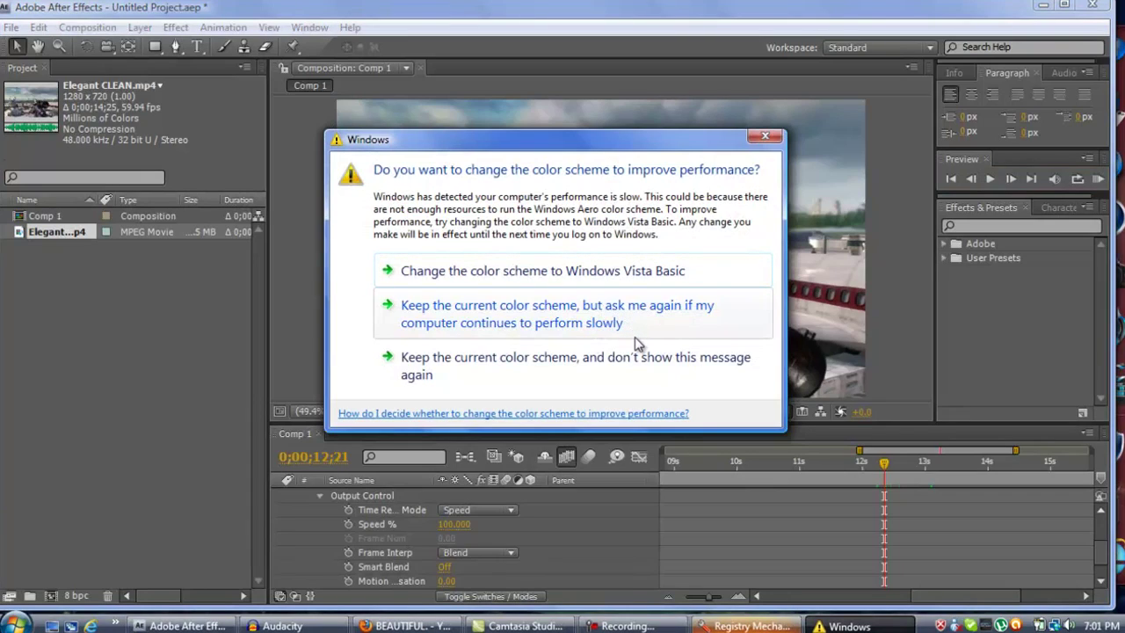
{"action": "left_click", "coordinate": [674, 362]}
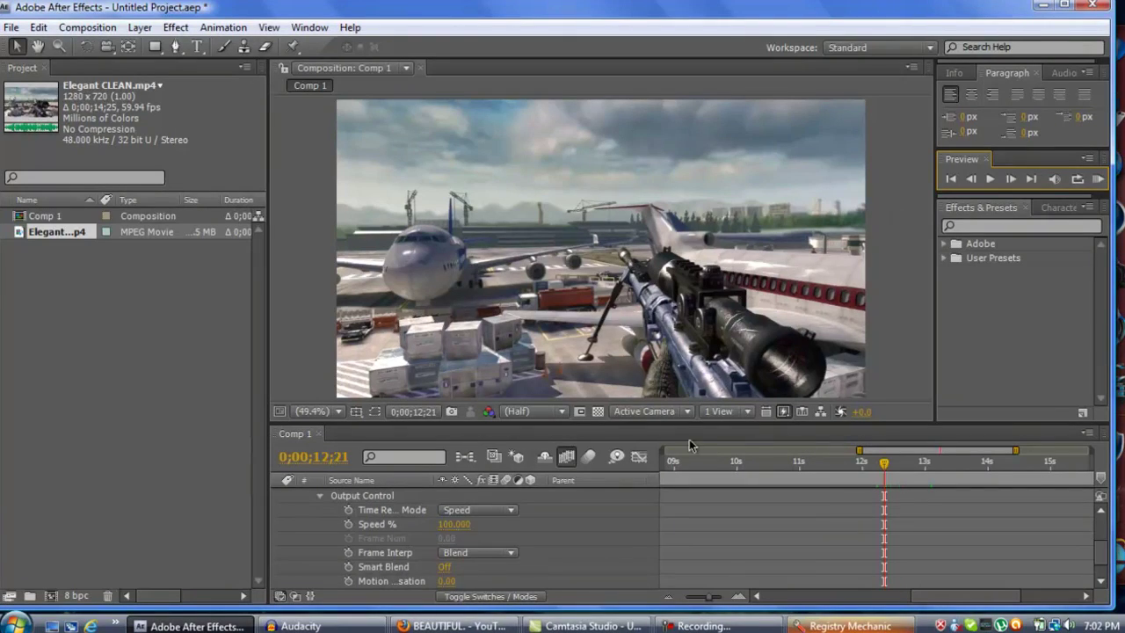
Keyframe the Twixtor Speed % at 100 at 0;00;12;21, and at 3 one frame on, at 0;00;12;22
{"action": "left_click", "coordinate": [349, 524]}
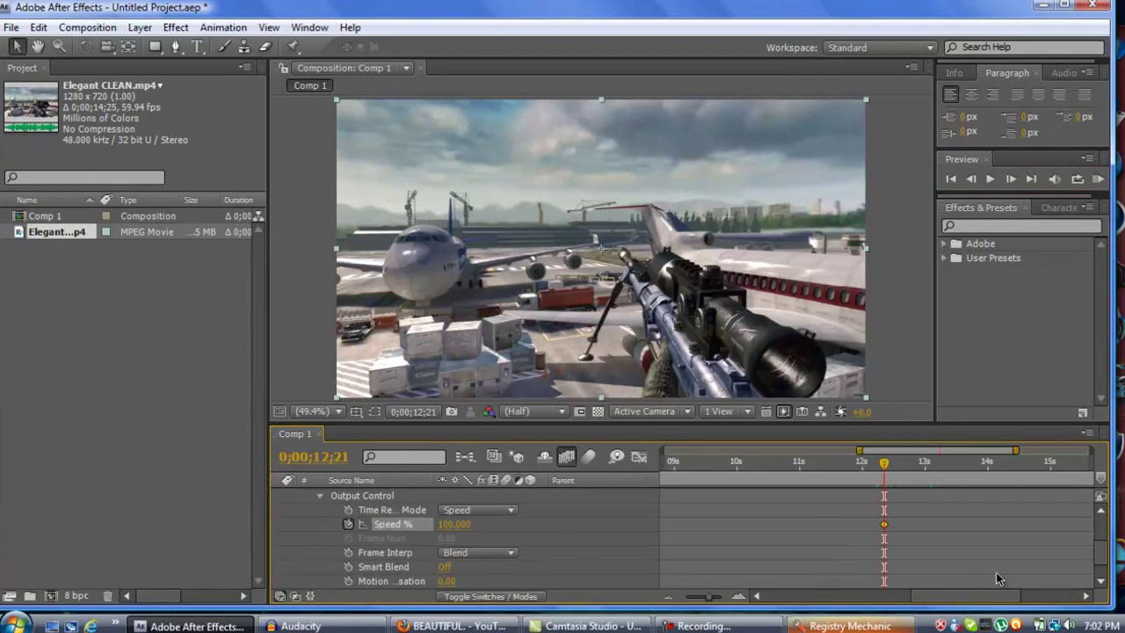
{"action": "left_click", "coordinate": [1019, 183]}
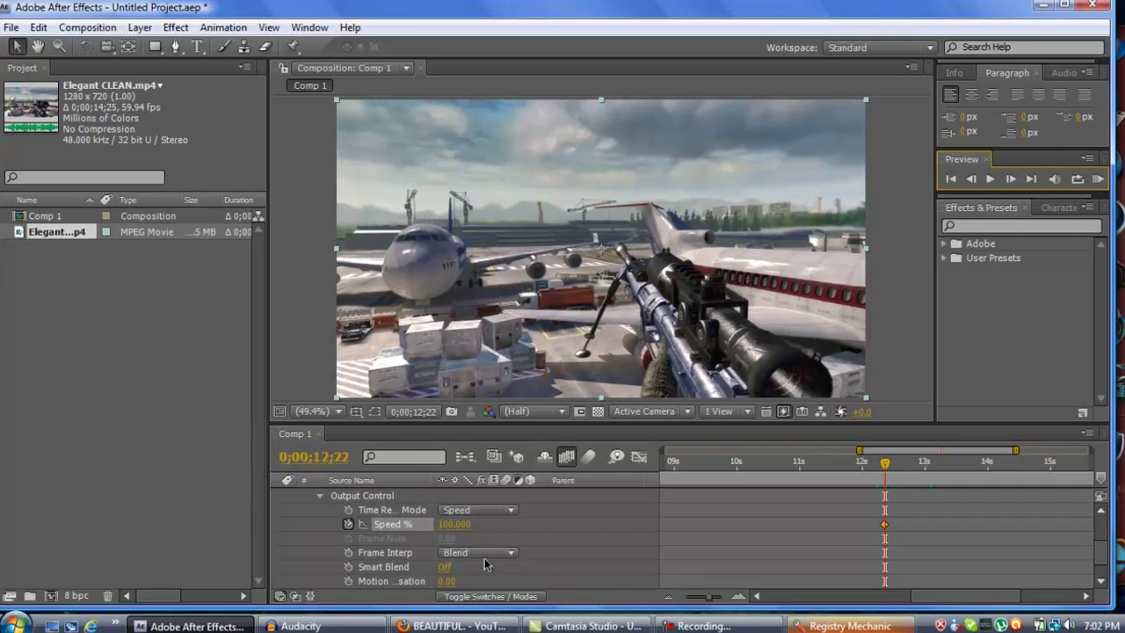
{"action": "left_click", "coordinate": [455, 524]}
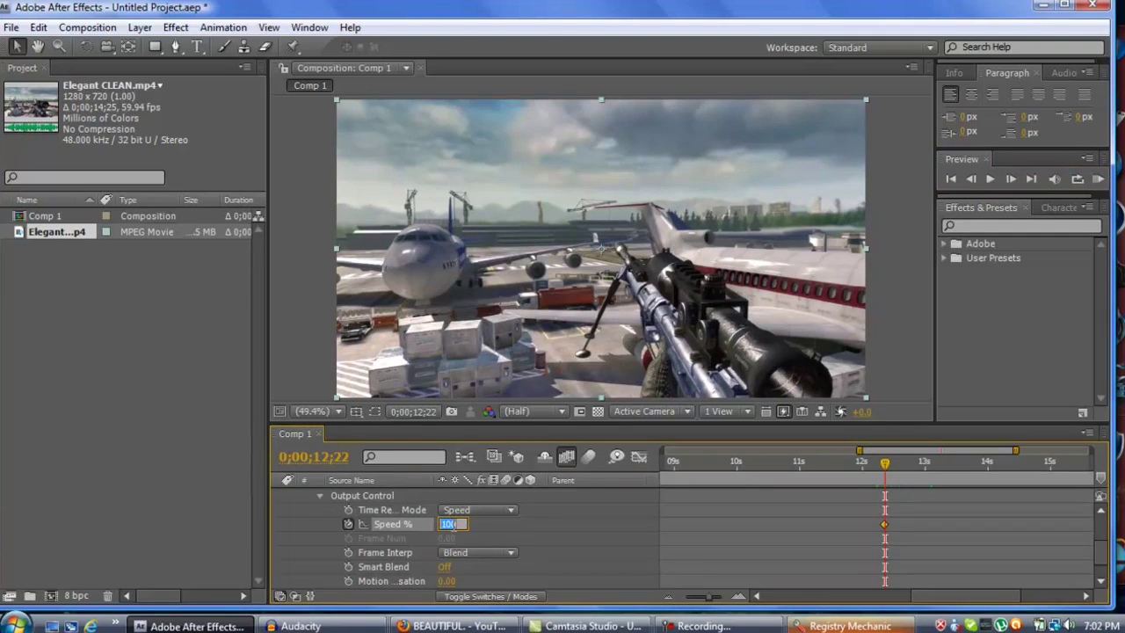
{"action": "type", "text": "3"}
{"action": "key", "text": "Return"}
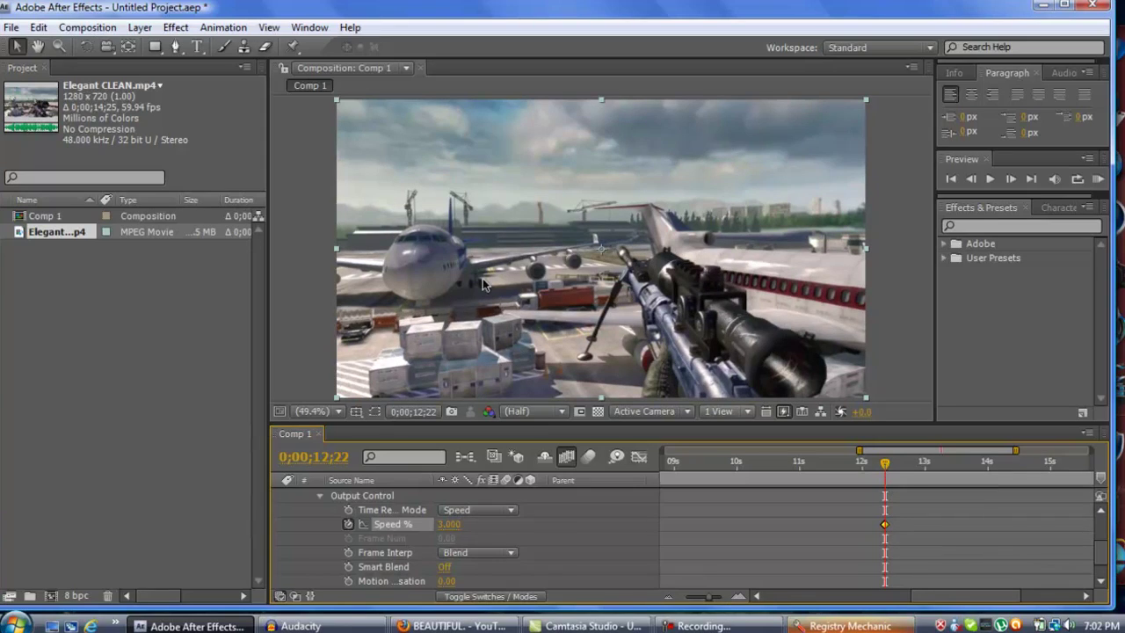
Enable time remapping on the Elegant CLEAN layer and extend its out point to the end of the composition
{"action": "left_click", "coordinate": [173, 28]}
{"action": "mouse_move", "coordinate": [140, 28]}
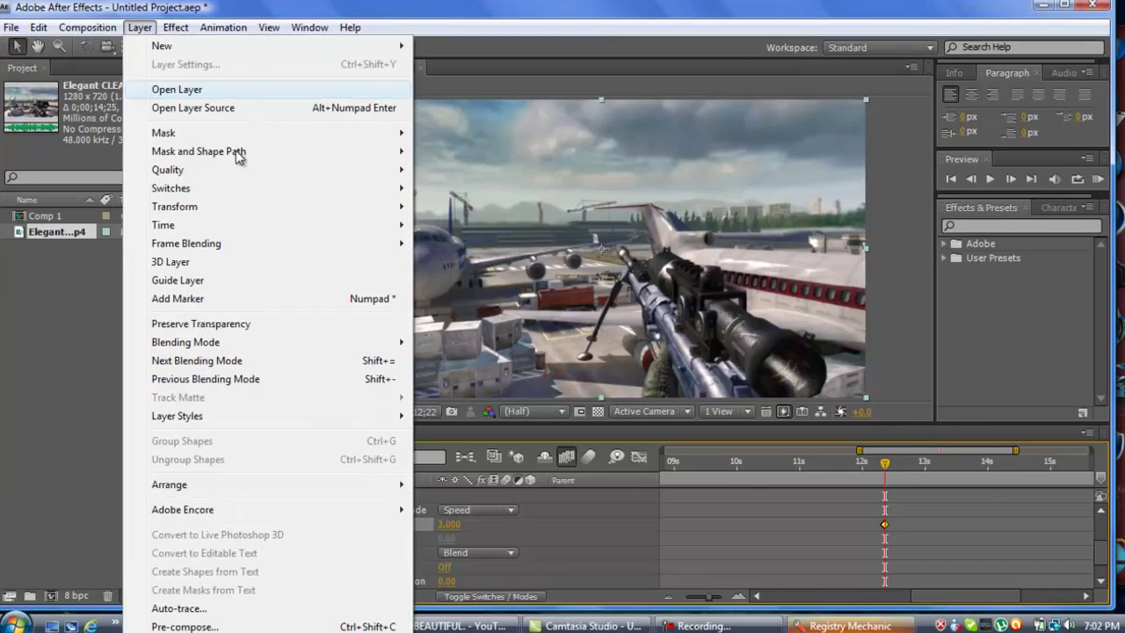
{"action": "mouse_move", "coordinate": [336, 225]}
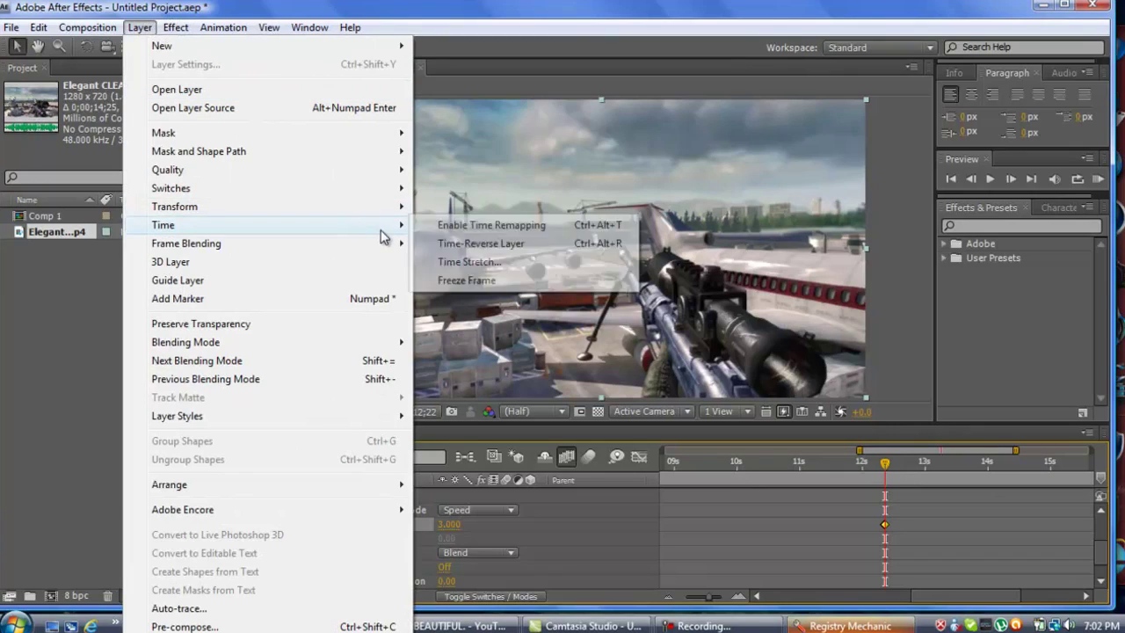
{"action": "left_click", "coordinate": [422, 227]}
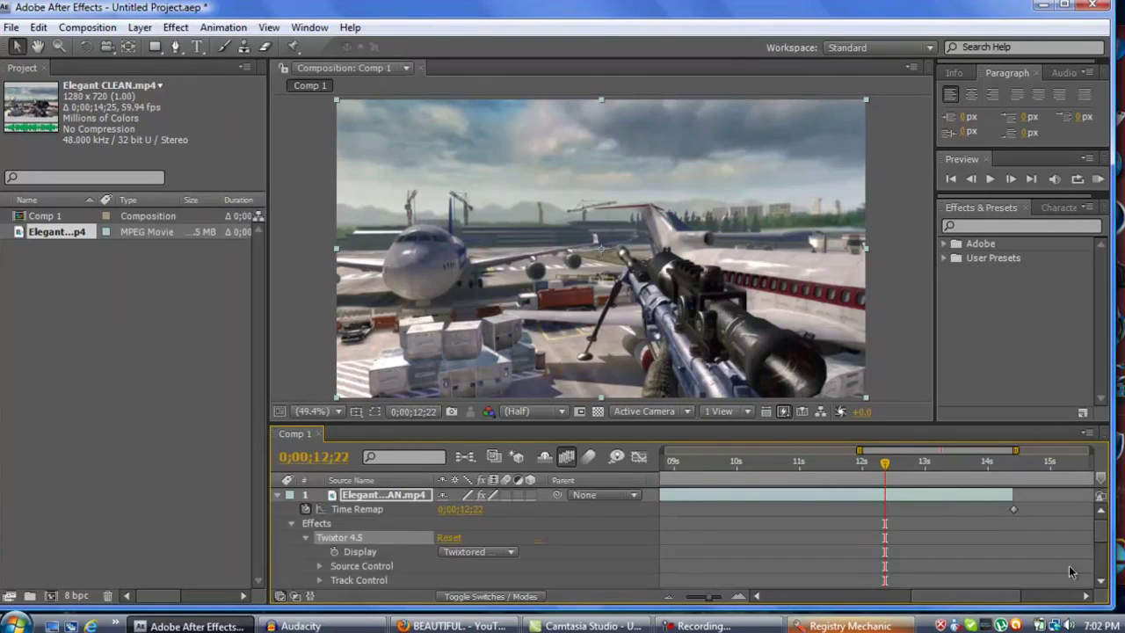
{"action": "left_click_drag", "start_coordinate": [1013, 495], "coordinate": [1090, 496]}
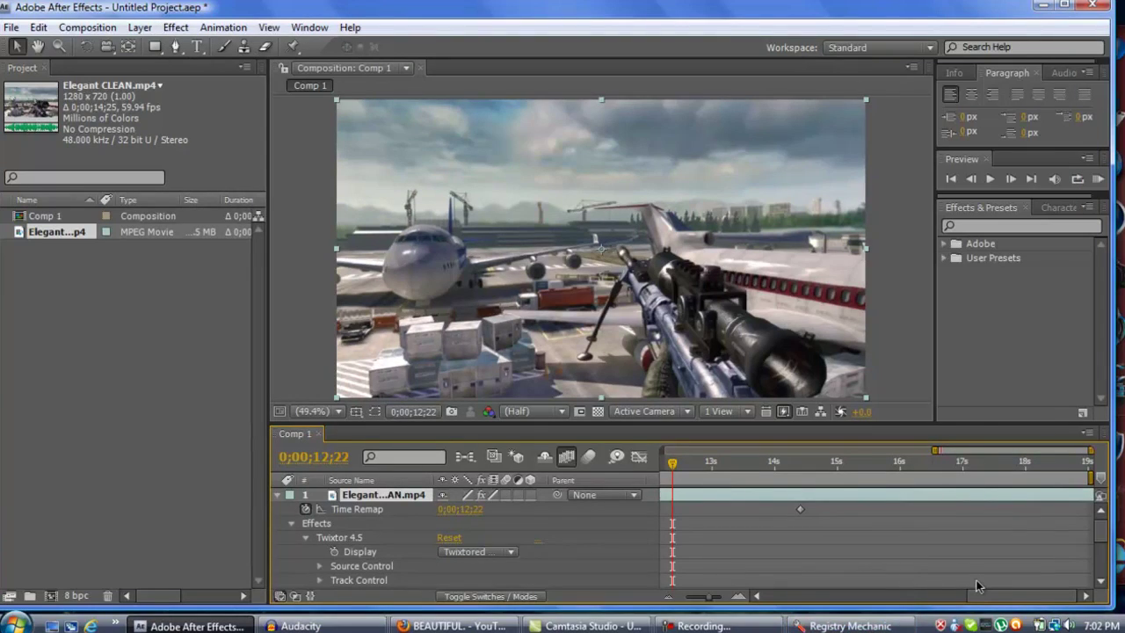
Scrub through the slowed footage and move the current time to 0;00;17;02
{"action": "left_click_drag", "start_coordinate": [980, 596], "coordinate": [930, 602]}
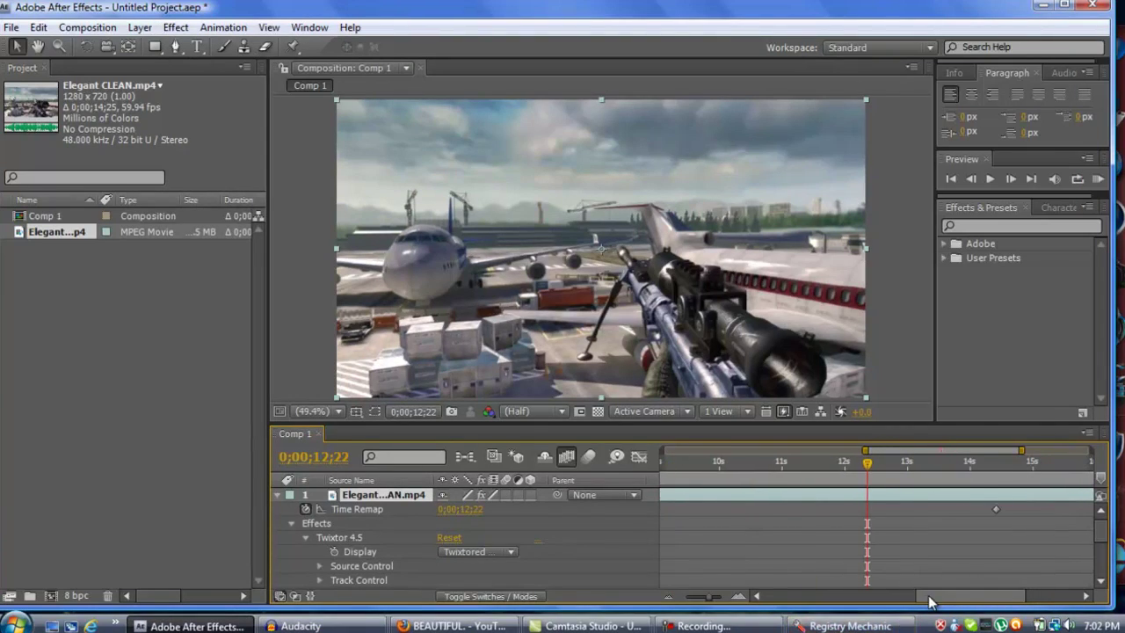
{"action": "left_click_drag", "start_coordinate": [868, 471], "coordinate": [1037, 465]}
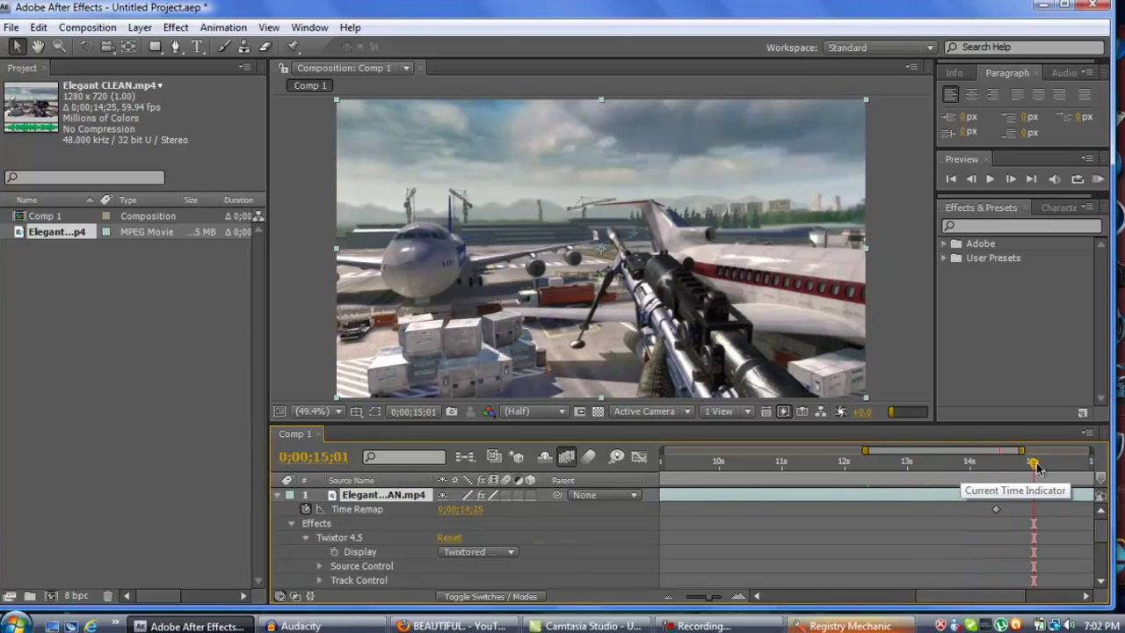
{"action": "left_click_drag", "start_coordinate": [1037, 468], "coordinate": [1084, 466]}
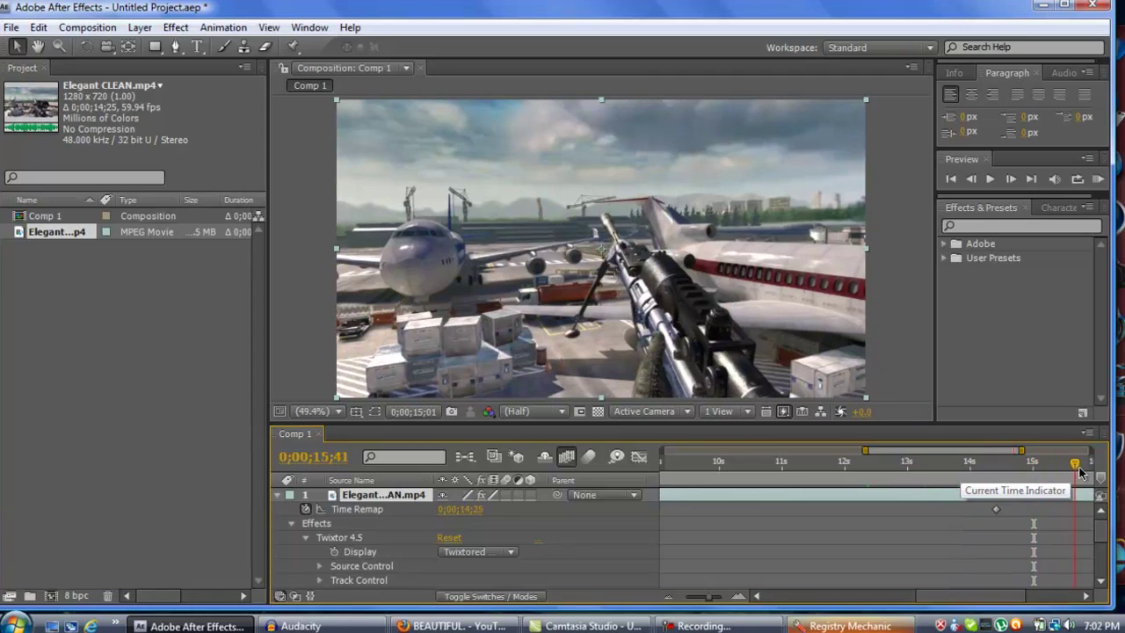
{"action": "scroll", "coordinate": [975, 562], "scroll_direction": "down", "scroll_amount": 3}
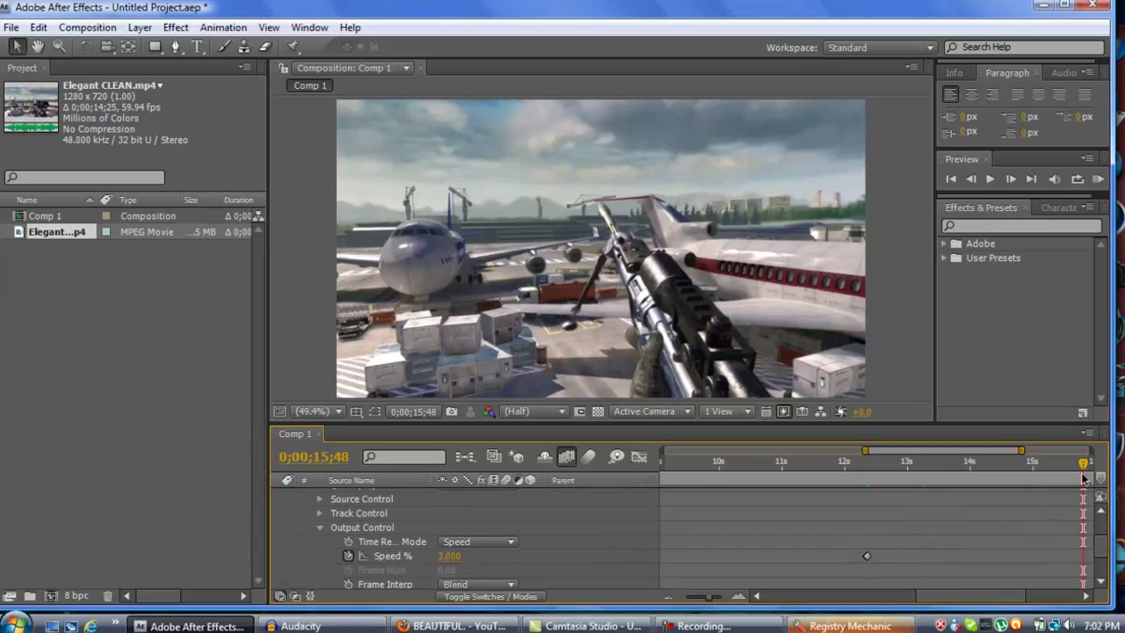
{"action": "left_click_drag", "start_coordinate": [991, 596], "coordinate": [1059, 598]}
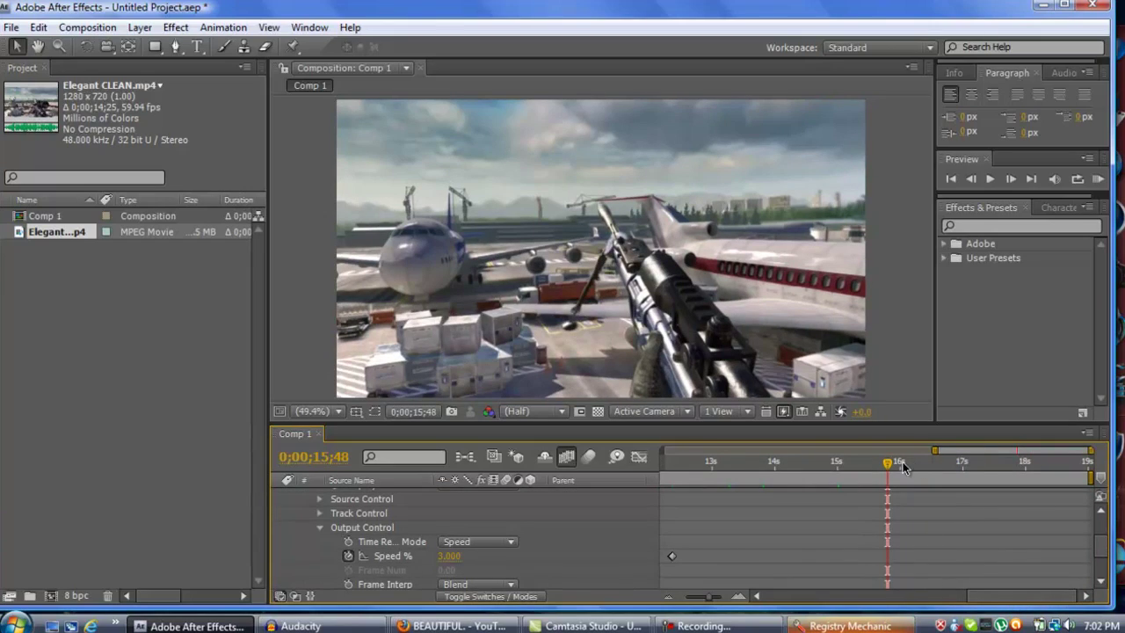
{"action": "left_click_drag", "start_coordinate": [887, 463], "coordinate": [943, 466]}
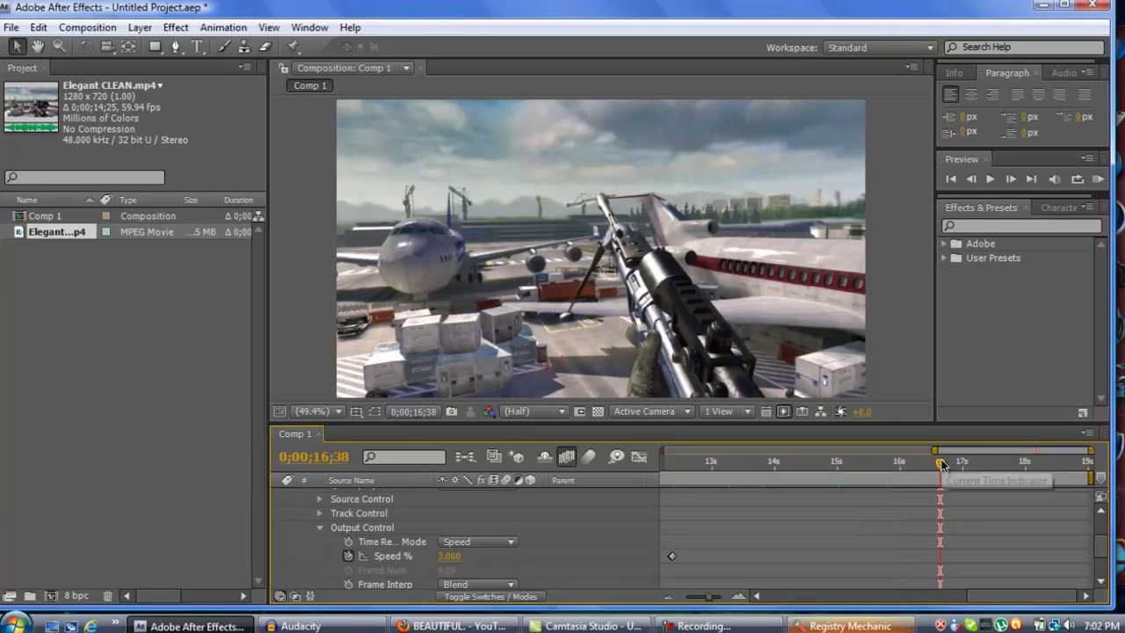
{"action": "left_click_drag", "start_coordinate": [941, 464], "coordinate": [965, 463]}
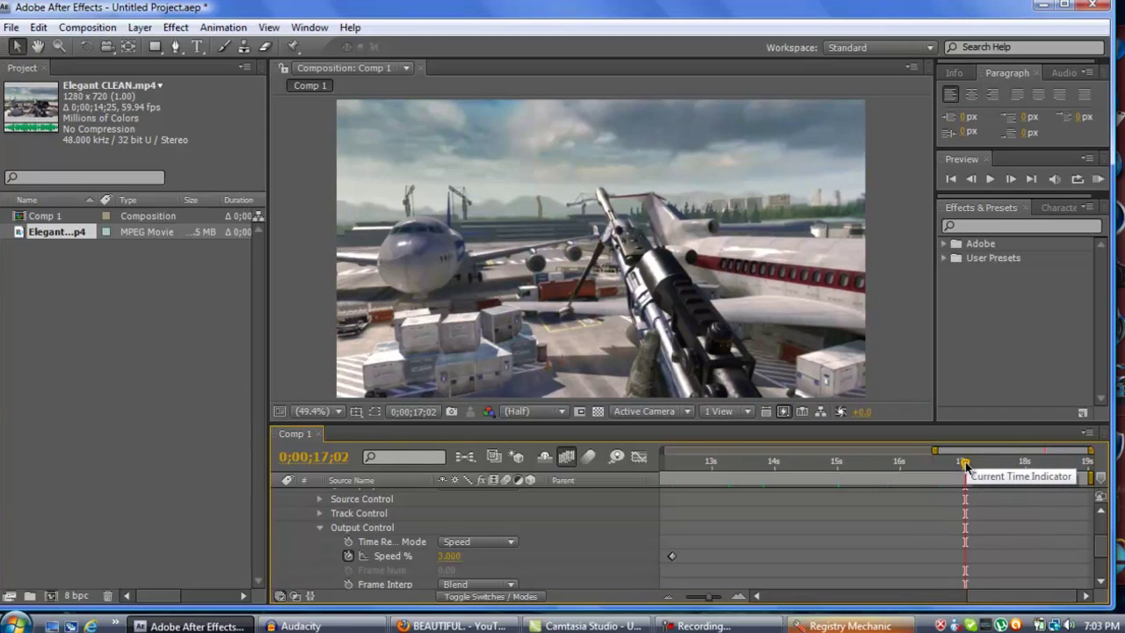
Set the Twixtor Speed % to 100 at 0;00;17;02
{"action": "left_click", "coordinate": [448, 556]}
{"action": "type", "text": "1"}
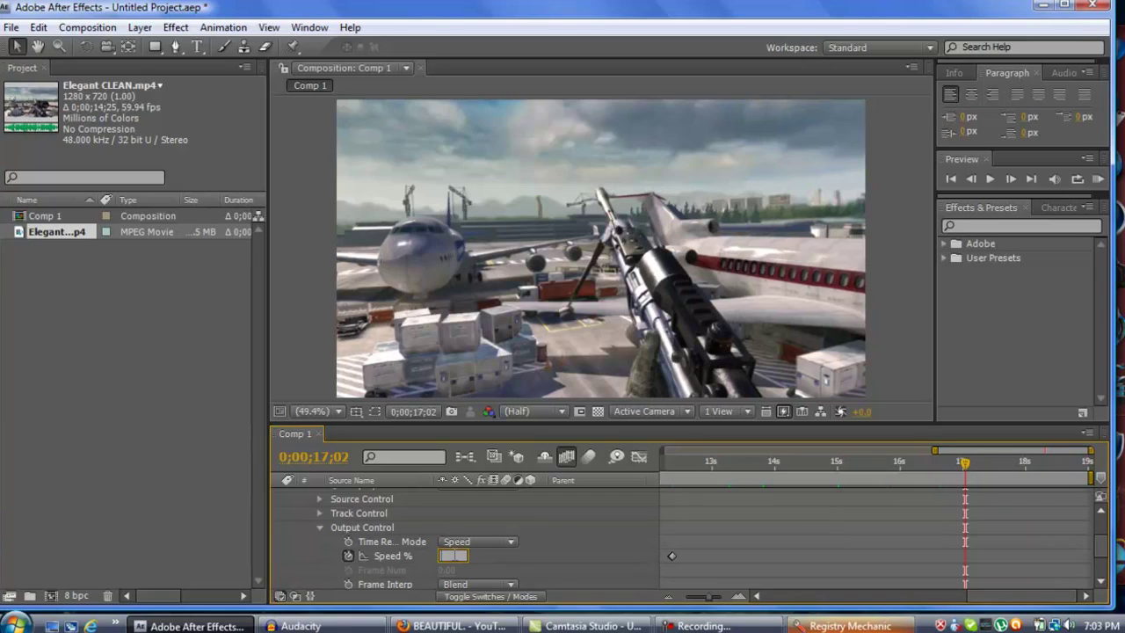
{"action": "type", "text": "00"}
{"action": "key", "text": "Return"}
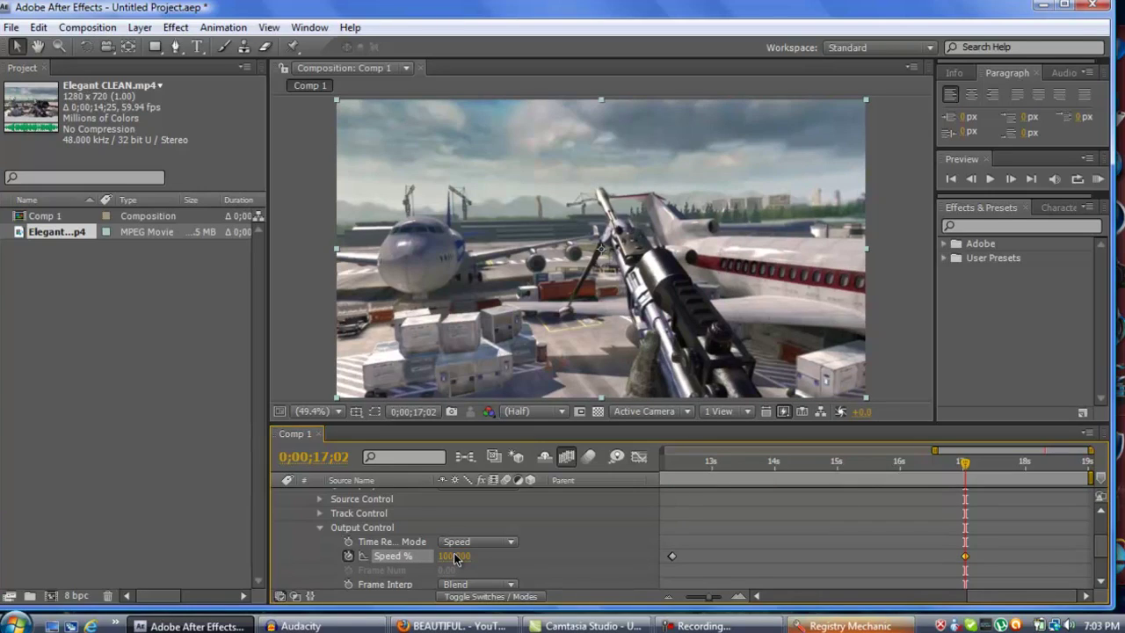
Keyframe the Twixtor Speed % at 3 at 0;00;17;02, and at 100 one frame on, at 0;00;17;03
{"action": "left_click", "coordinate": [459, 560]}
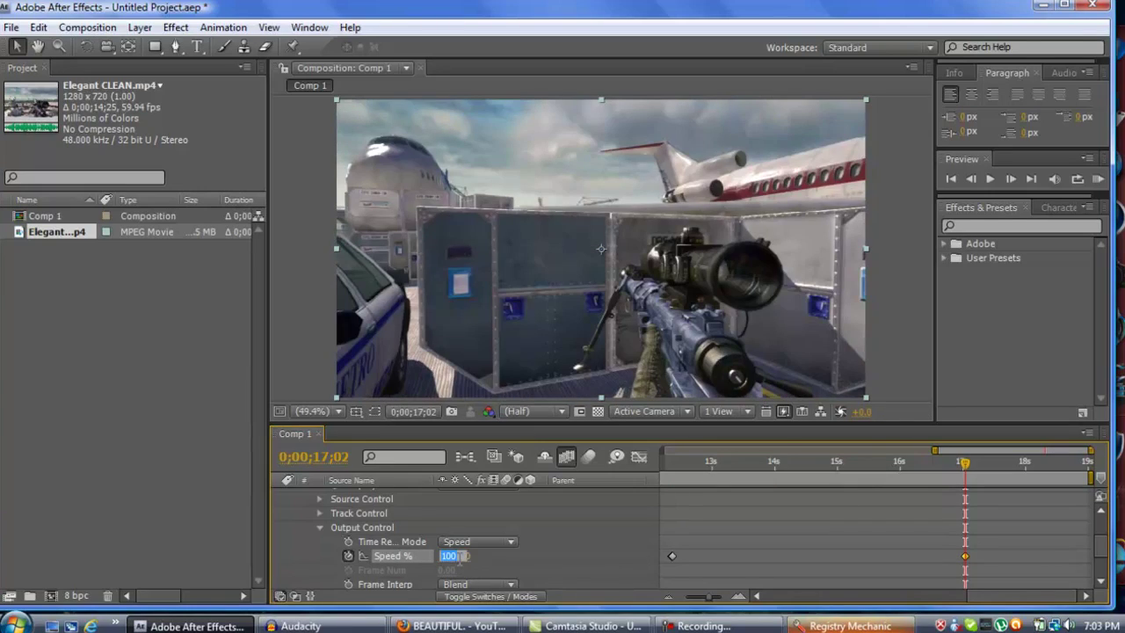
{"action": "type", "text": "3"}
{"action": "key", "text": "Return"}
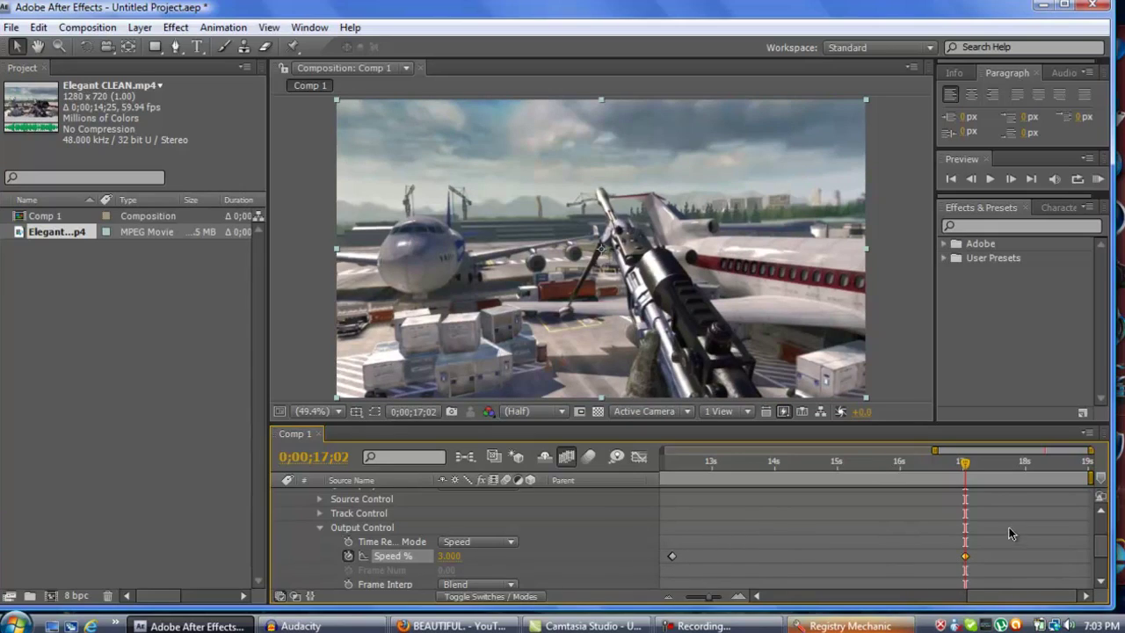
{"action": "left_click", "coordinate": [1012, 178]}
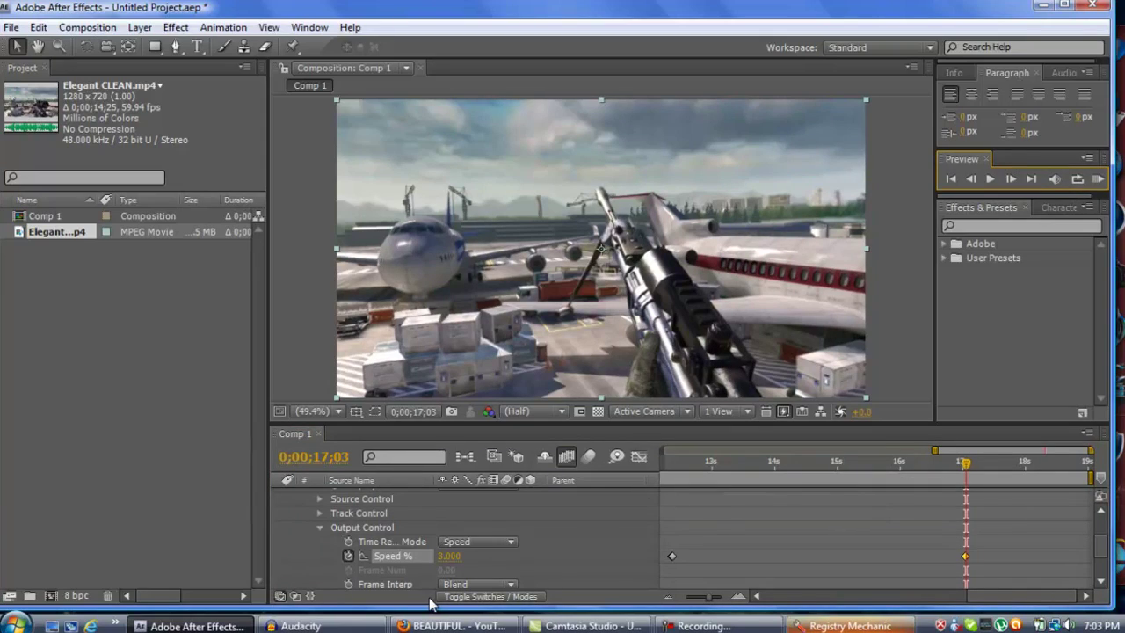
{"action": "left_click", "coordinate": [453, 560]}
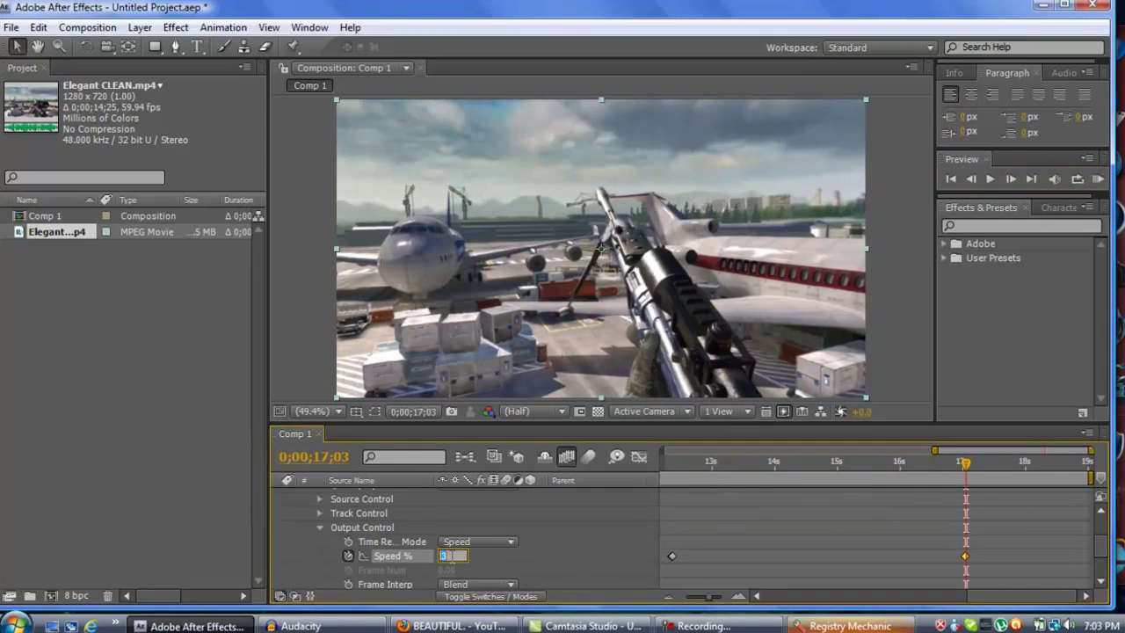
{"action": "type", "text": "100"}
{"action": "key", "text": "Return"}
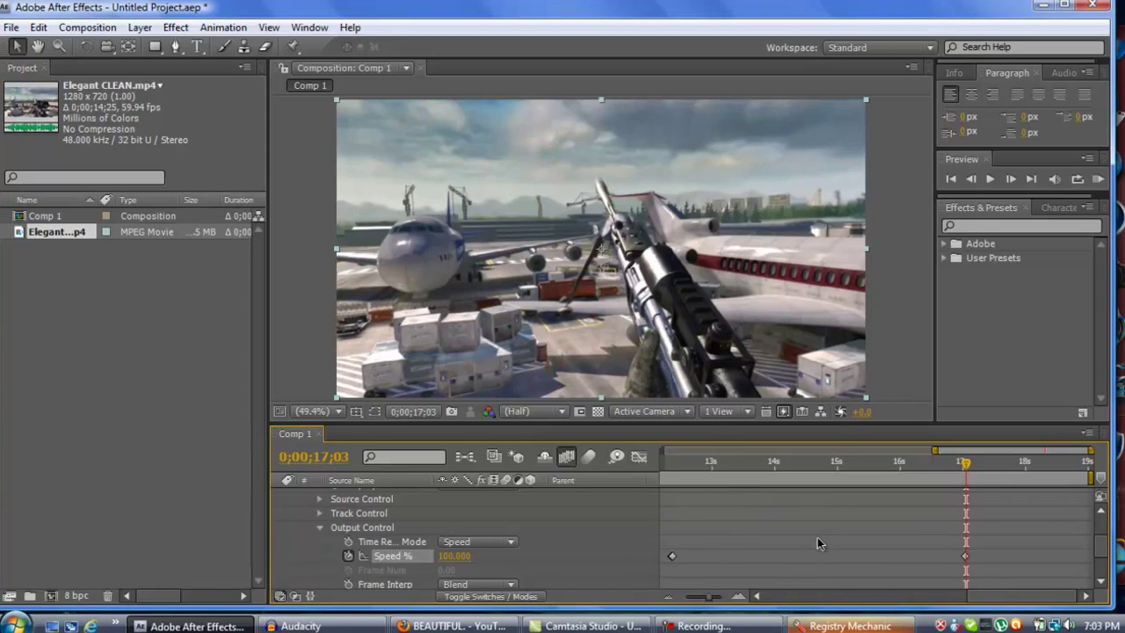
Apply the Magic Bullet Looks effect to the Elegant CLEAN layer and open its look editor
{"action": "left_click", "coordinate": [140, 27]}
{"action": "left_click", "coordinate": [175, 27]}
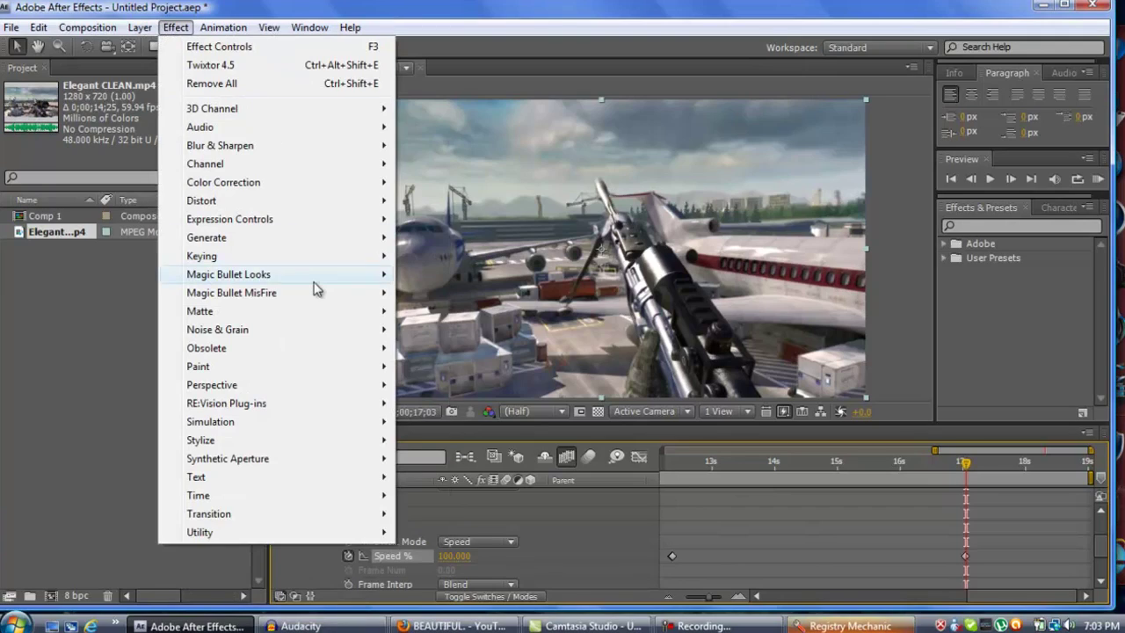
{"action": "mouse_move", "coordinate": [318, 287]}
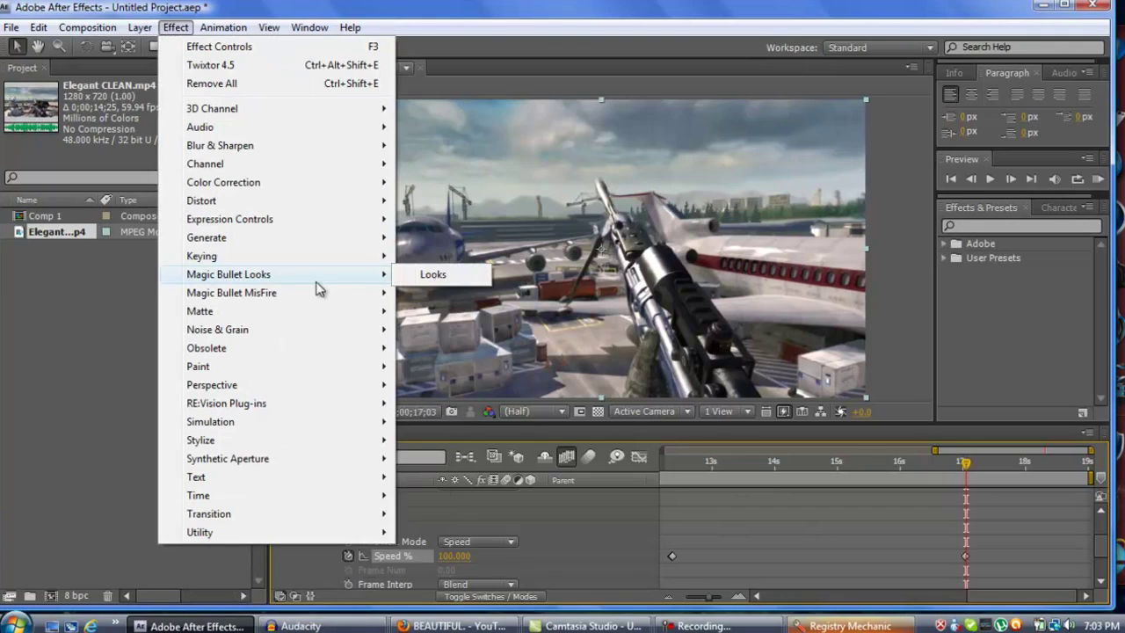
{"action": "left_click", "coordinate": [430, 274]}
{"action": "left_click", "coordinate": [58, 350]}
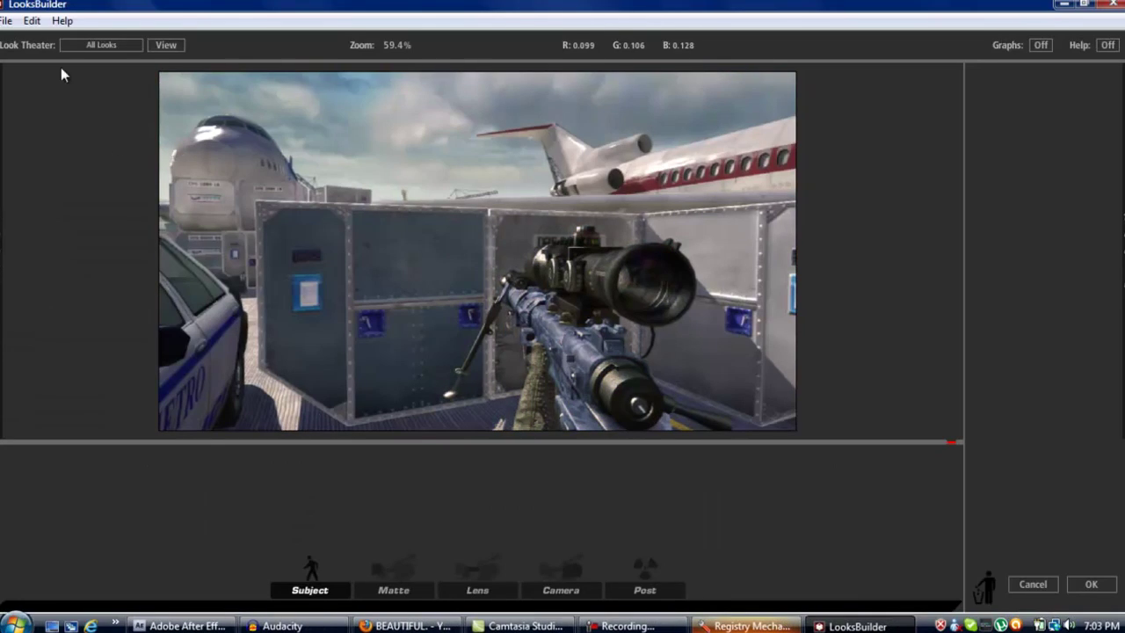
Load the look file IVz - Ltblue Glow Depth.ls3, apply it to the layer and close the floating effect controls
{"action": "left_click", "coordinate": [6, 20]}
{"action": "left_click", "coordinate": [58, 83]}
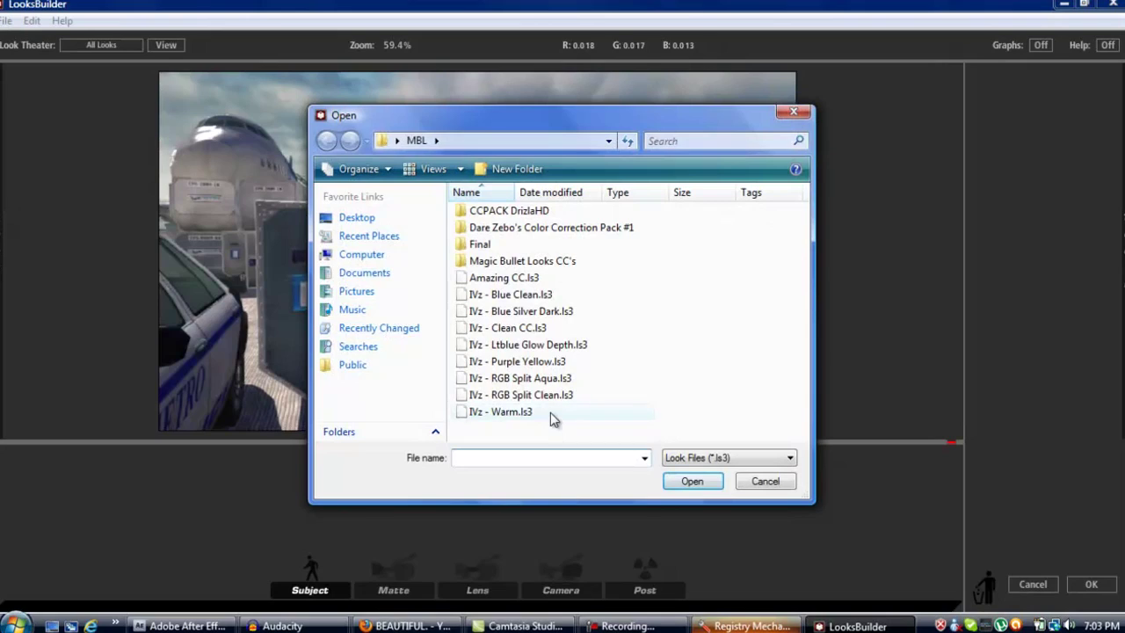
{"action": "double_click", "coordinate": [543, 345]}
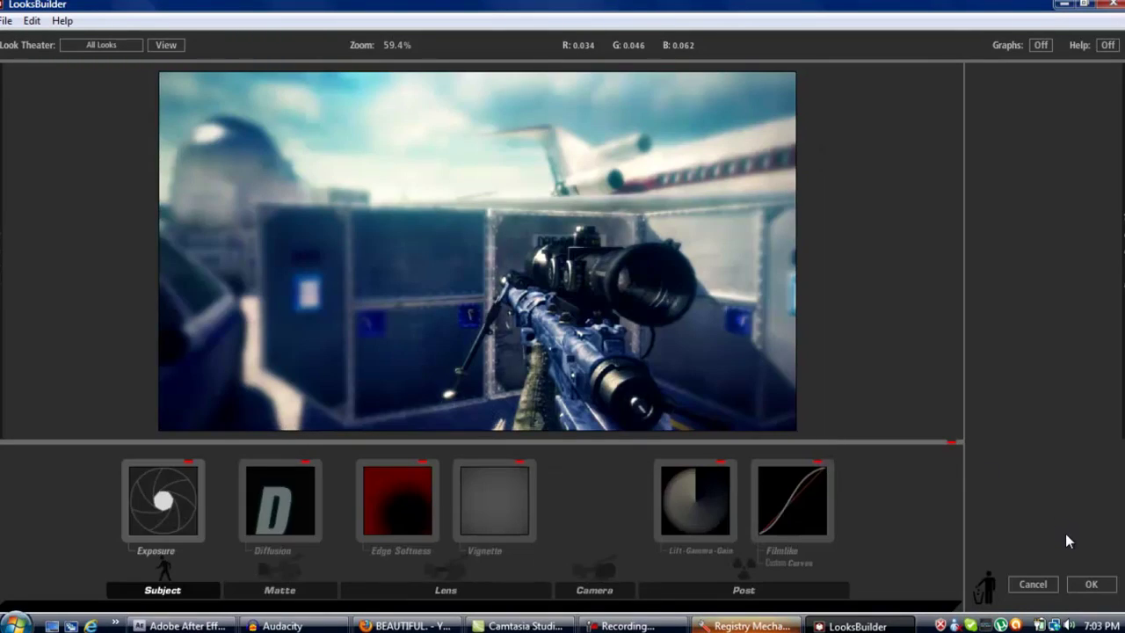
{"action": "left_click", "coordinate": [1089, 585]}
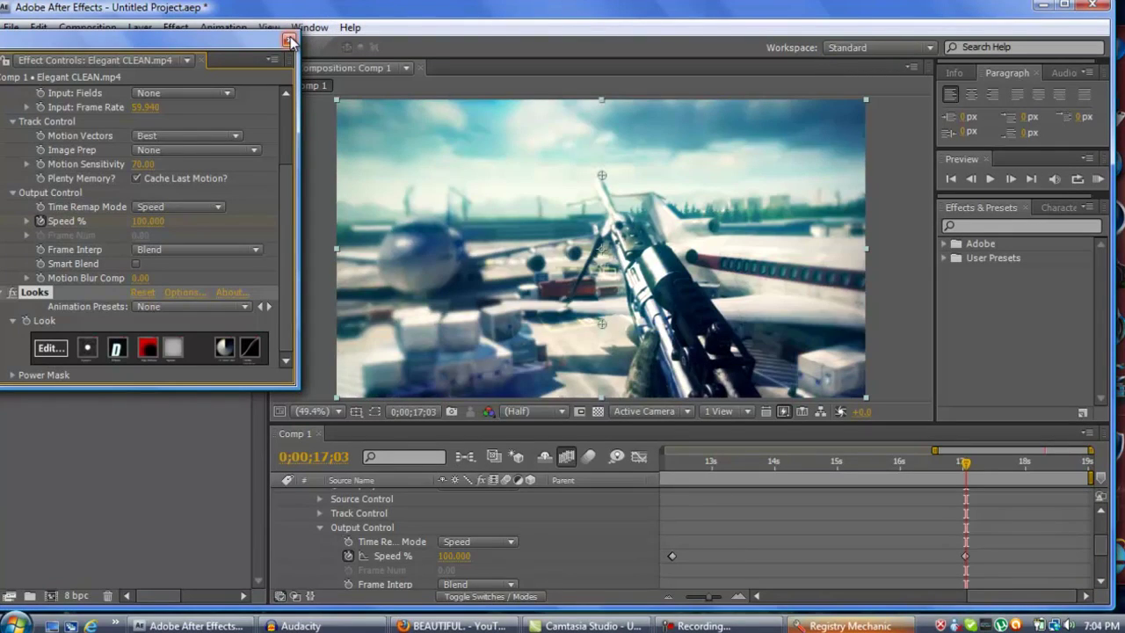
{"action": "left_click", "coordinate": [289, 40]}
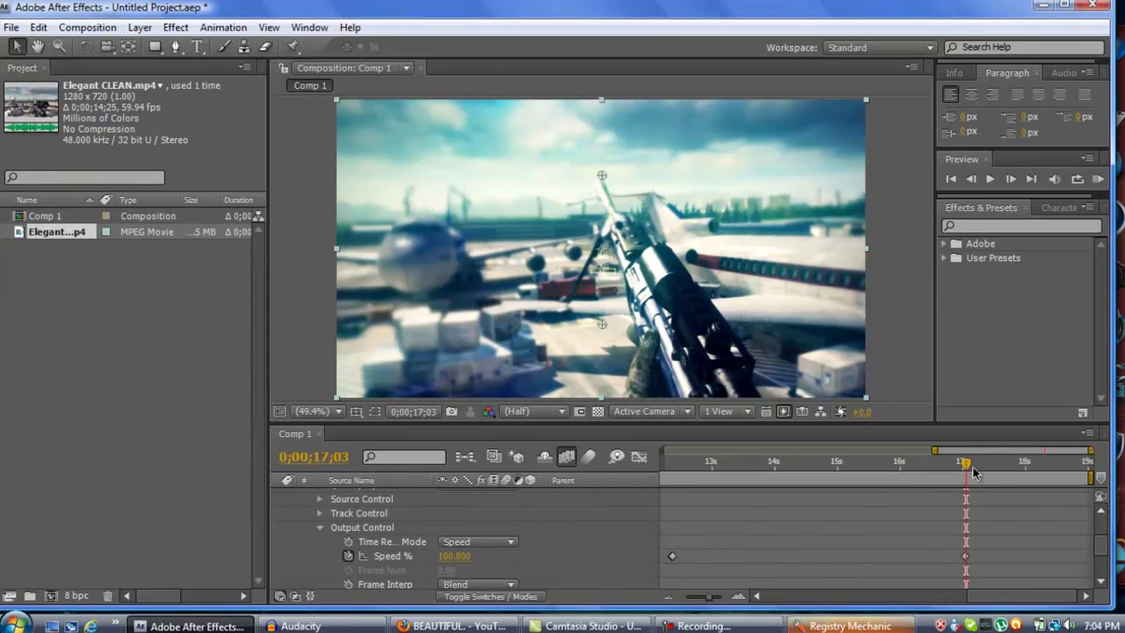
Move the current time to the Speed % keyframe at 0;00;12;22, where the slow motion begins
{"action": "left_click_drag", "start_coordinate": [958, 482], "coordinate": [744, 505]}
{"action": "key", "text": "alt+bracketleft"}
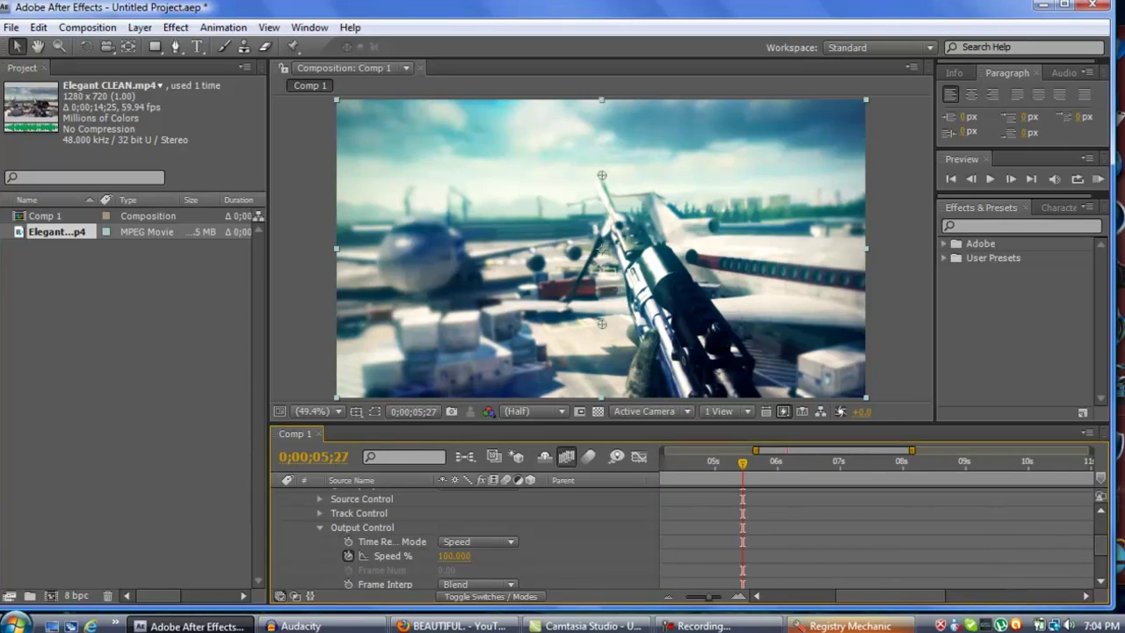
{"action": "left_click_drag", "start_coordinate": [889, 586], "coordinate": [963, 588]}
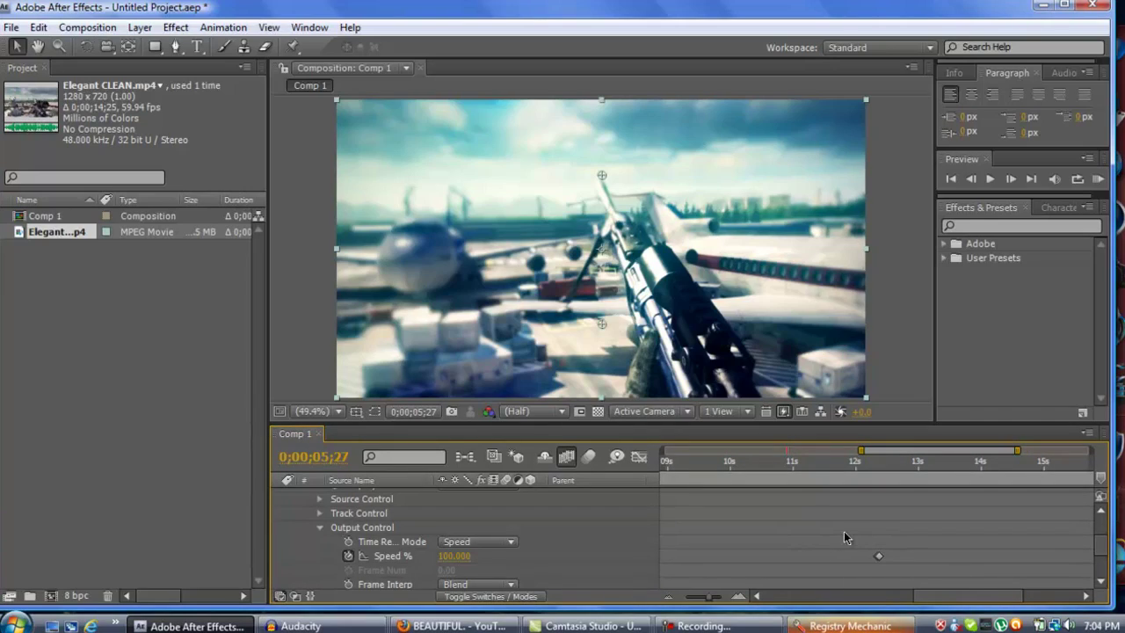
{"action": "left_click", "coordinate": [878, 536]}
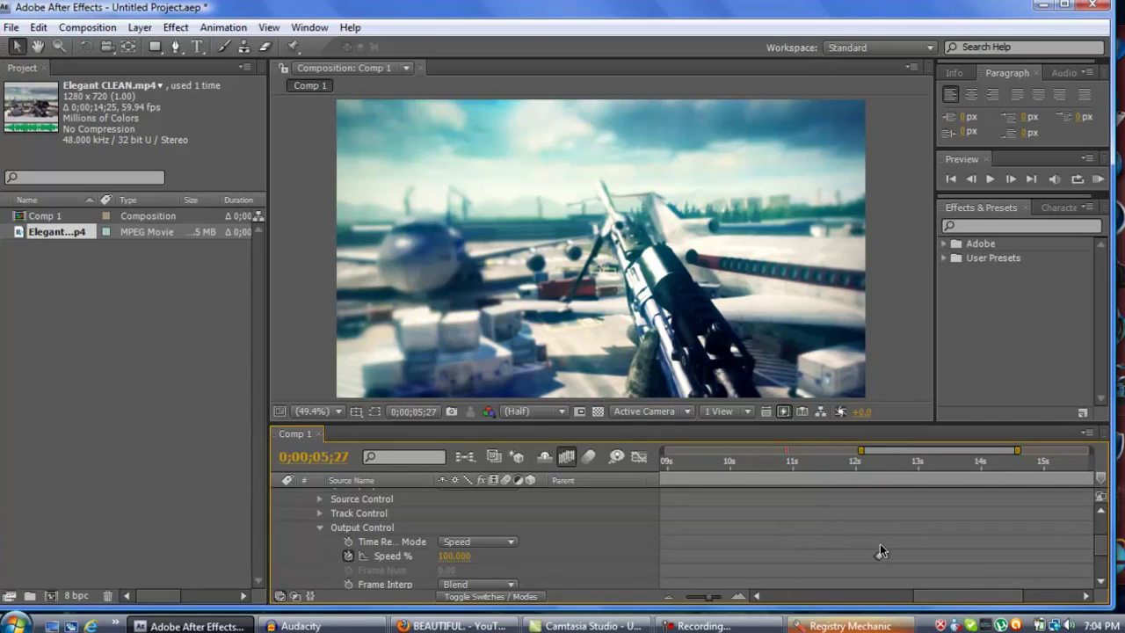
{"action": "left_click_drag", "start_coordinate": [957, 596], "coordinate": [884, 594]}
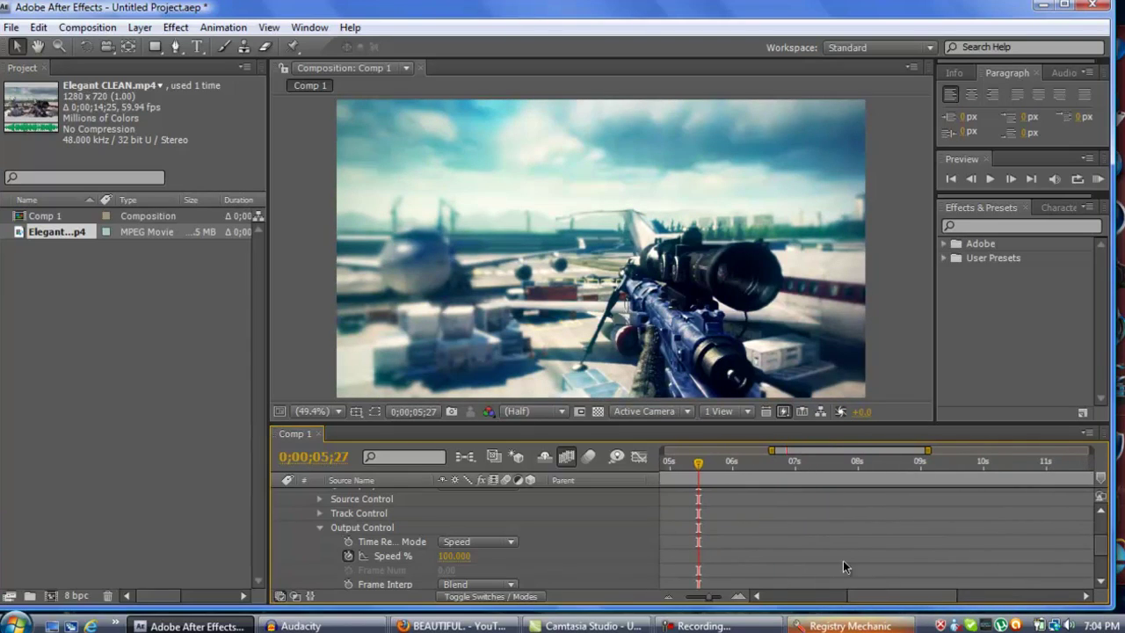
{"action": "left_click_drag", "start_coordinate": [697, 465], "coordinate": [673, 518]}
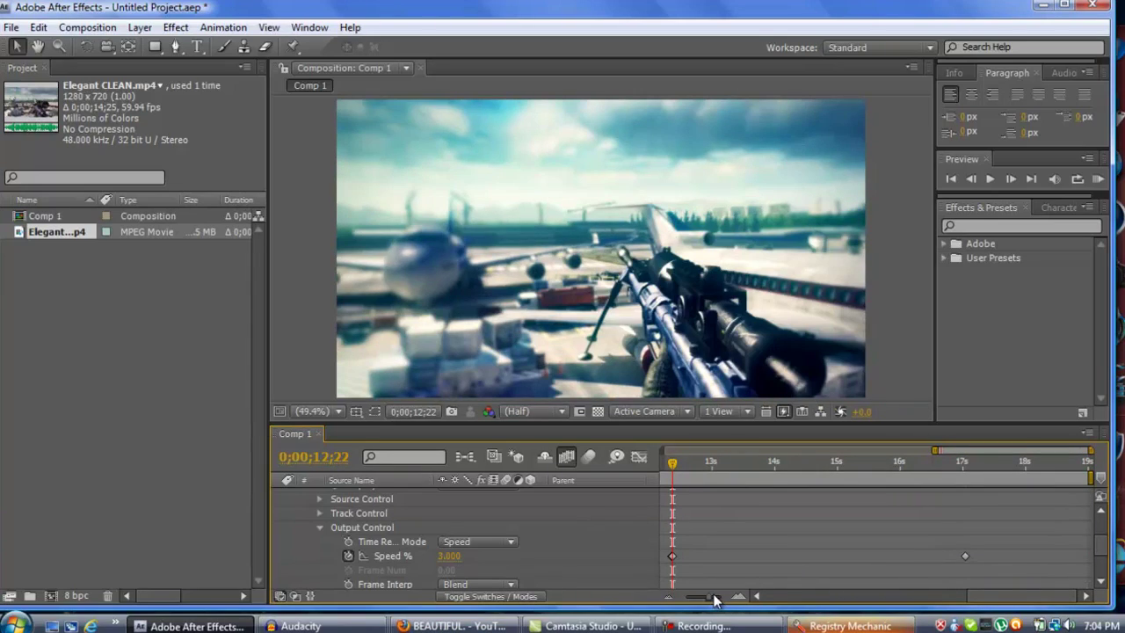
{"action": "left_click_drag", "start_coordinate": [713, 599], "coordinate": [726, 600]}
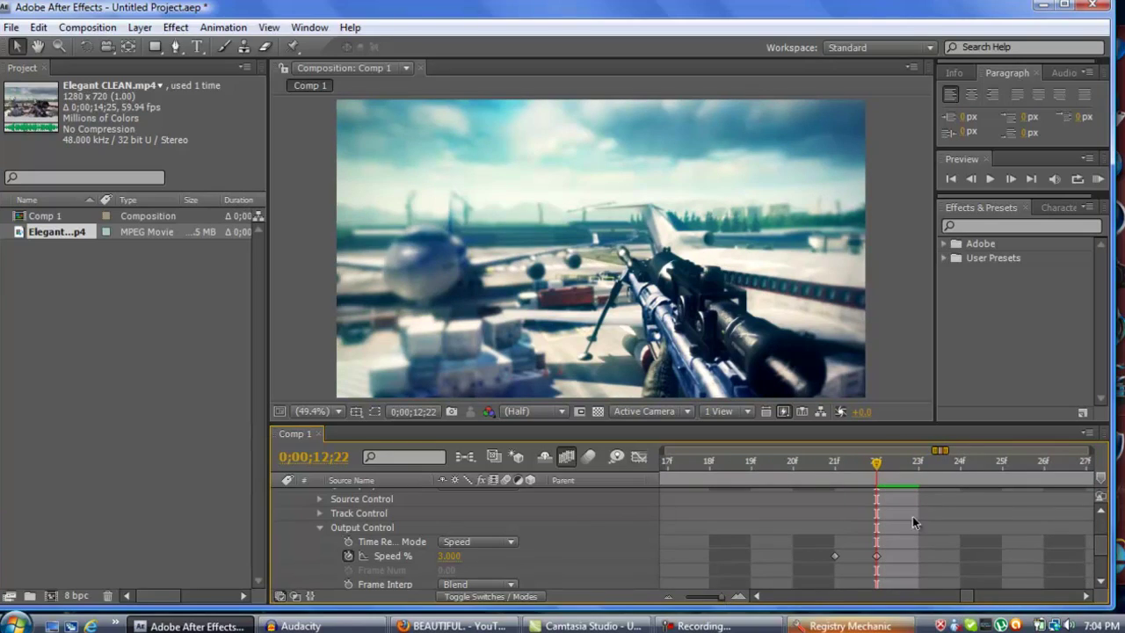
Go to 0;00;12;21, apply the MisFire Flicker effect to the Elegant CLEAN layer and close the floating effect controls
{"action": "left_click", "coordinate": [848, 459]}
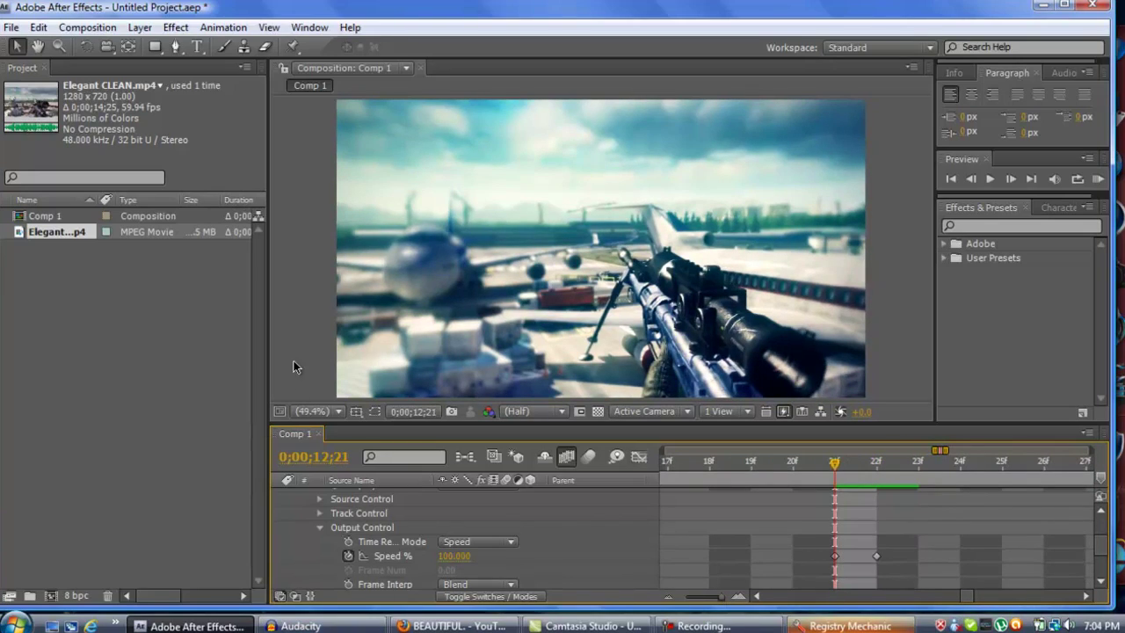
{"action": "left_click", "coordinate": [176, 27]}
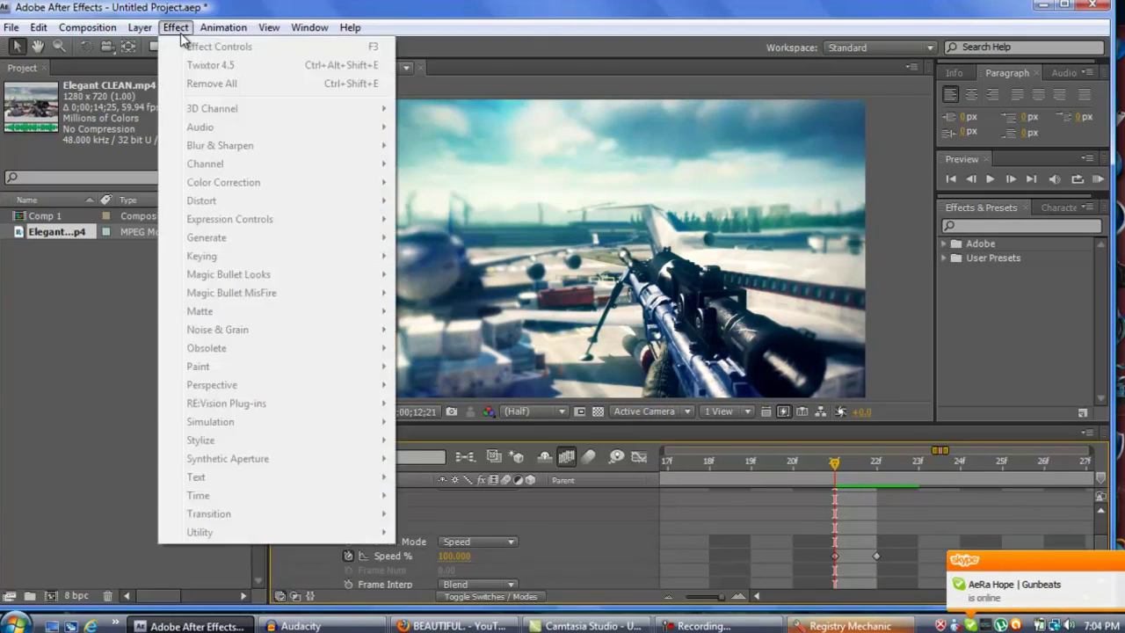
{"action": "left_click", "coordinate": [553, 163]}
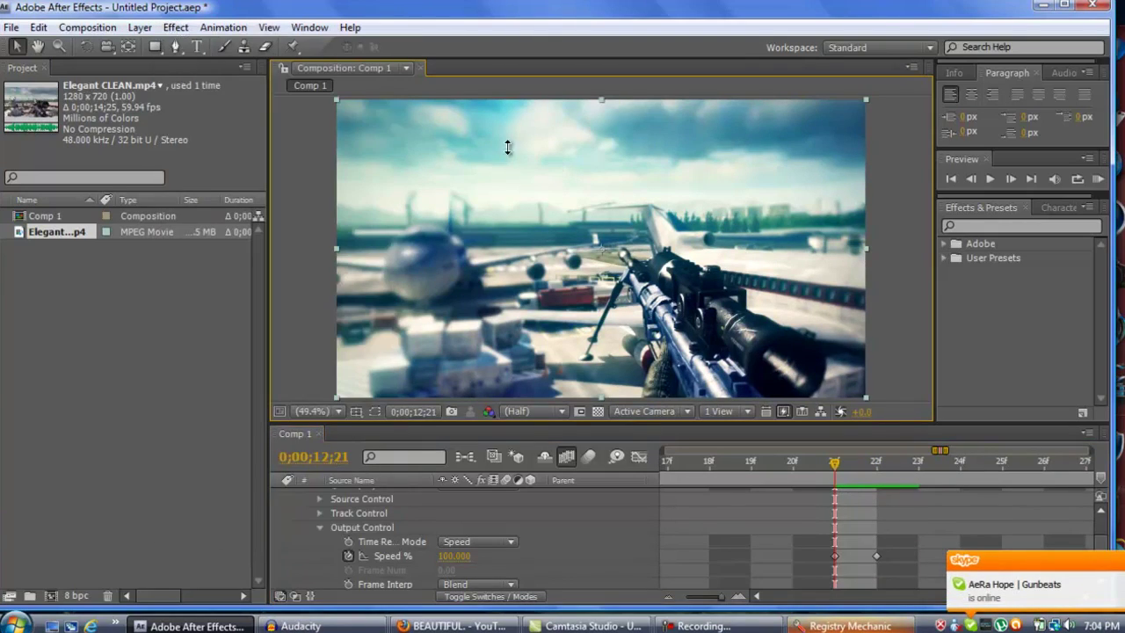
{"action": "left_click", "coordinate": [175, 27]}
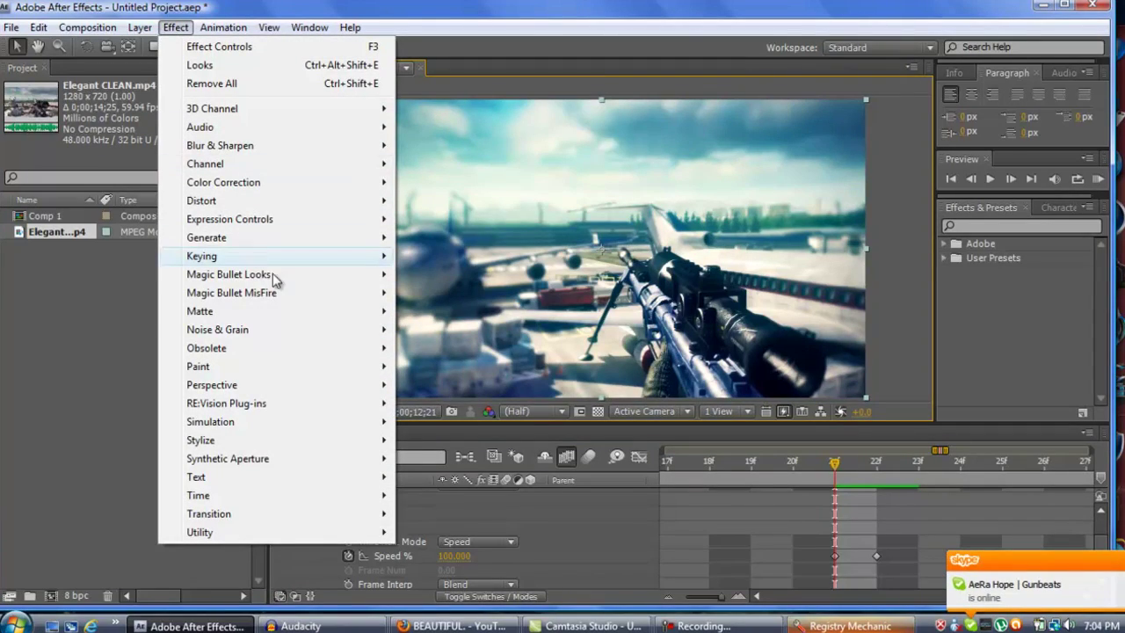
{"action": "mouse_move", "coordinate": [356, 295]}
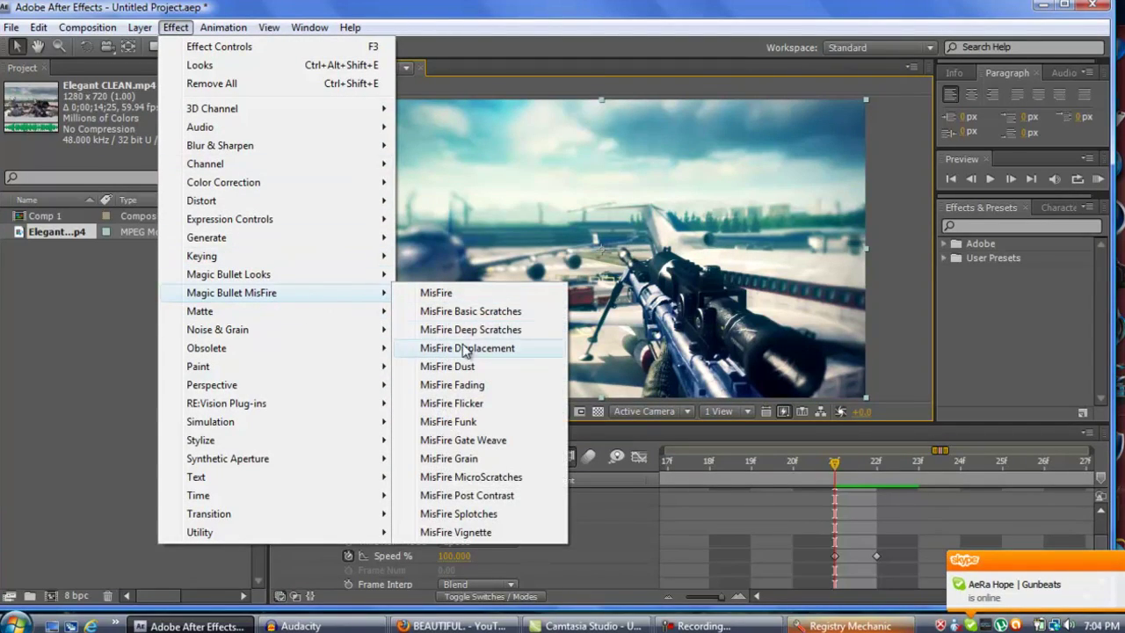
{"action": "left_click", "coordinate": [475, 403]}
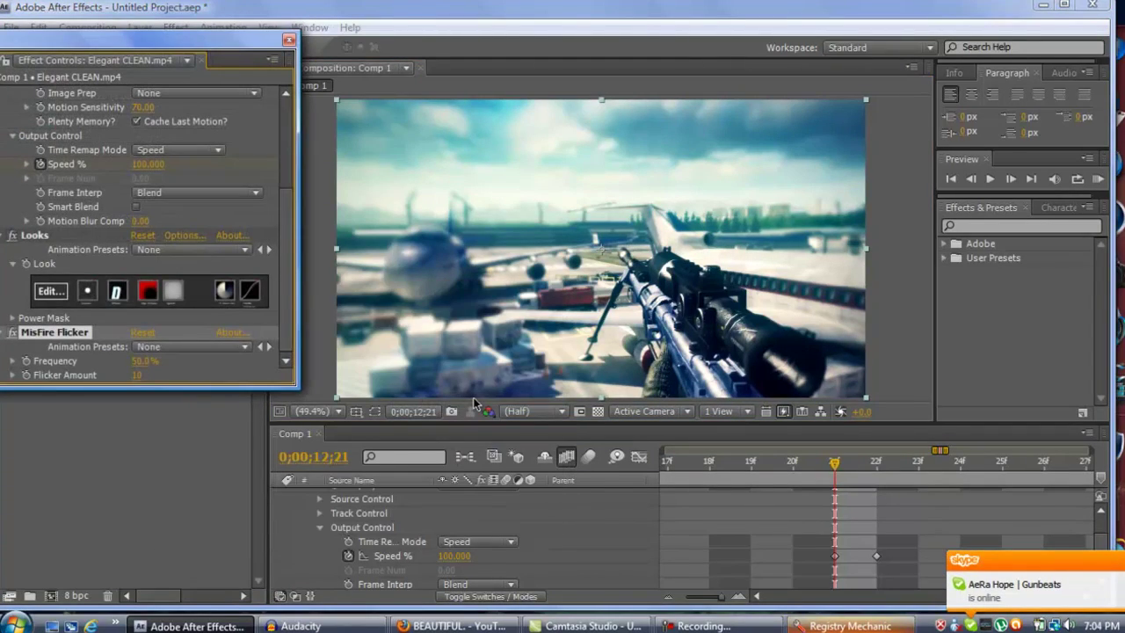
{"action": "left_click", "coordinate": [288, 41]}
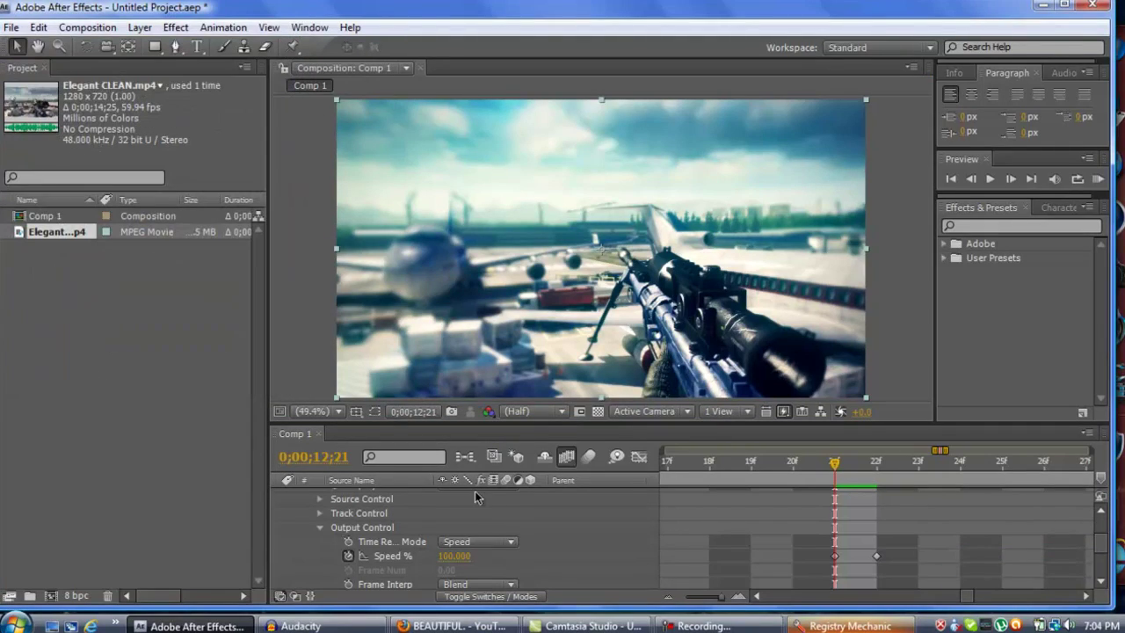
Set MisFire Flicker's Frequency to 0% and Flicker Amount to 0, and keyframe both at 0;00;12;21
{"action": "left_click", "coordinate": [320, 528]}
{"action": "left_click", "coordinate": [306, 556]}
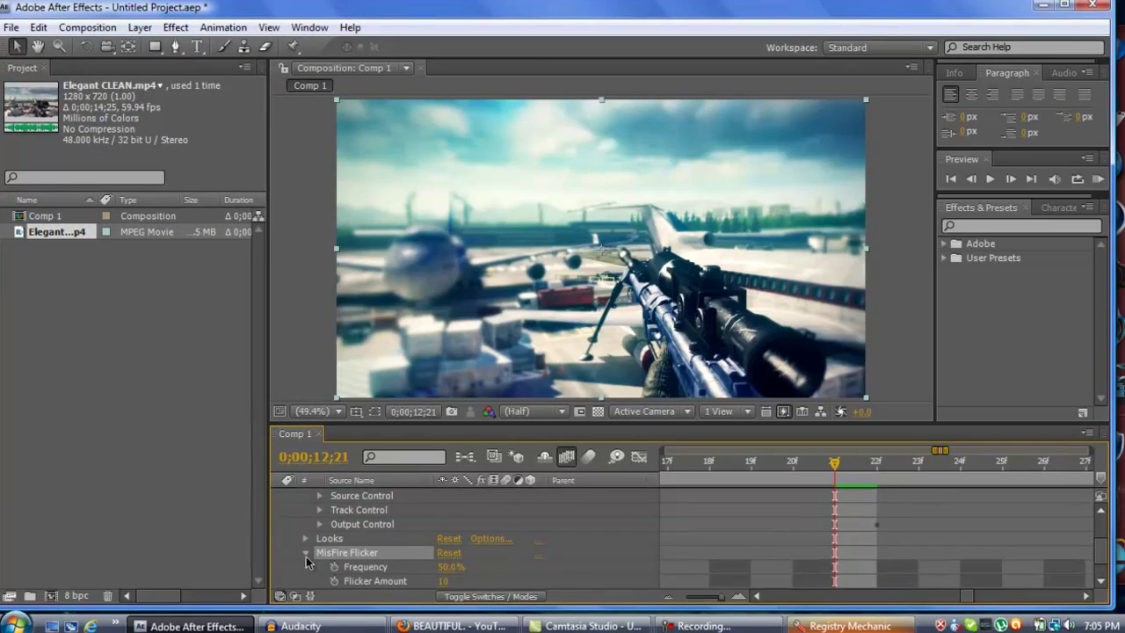
{"action": "left_click", "coordinate": [441, 569]}
{"action": "type", "text": "0"}
{"action": "key", "text": "Return"}
{"action": "left_click", "coordinate": [444, 580]}
{"action": "type", "text": "0"}
{"action": "key", "text": "Return"}
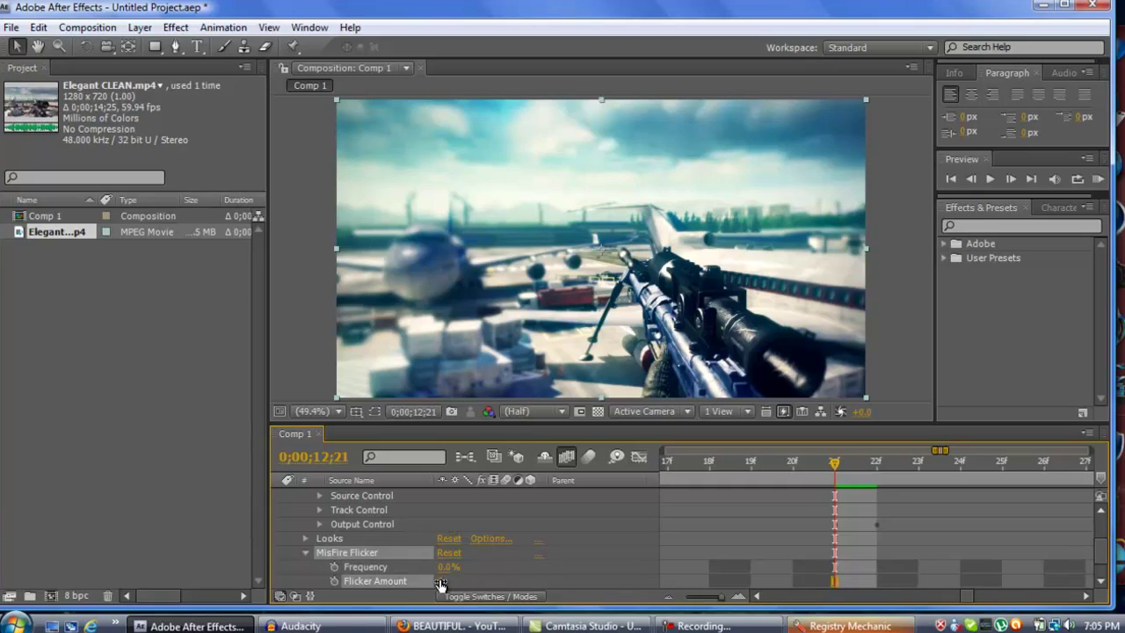
{"action": "left_click", "coordinate": [333, 581]}
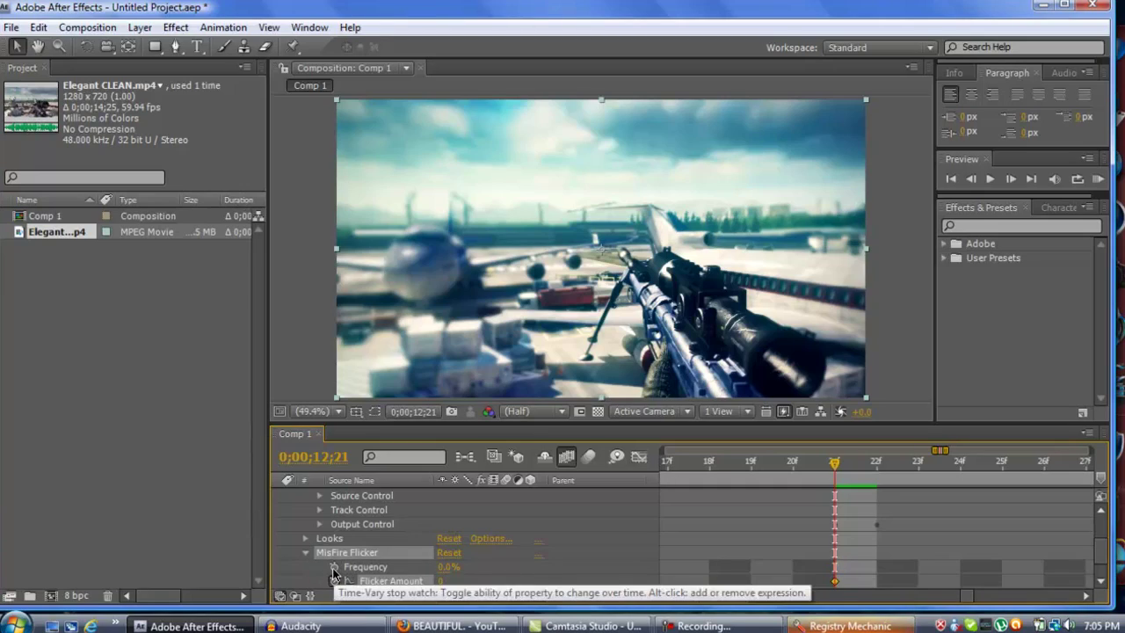
{"action": "left_click", "coordinate": [333, 567]}
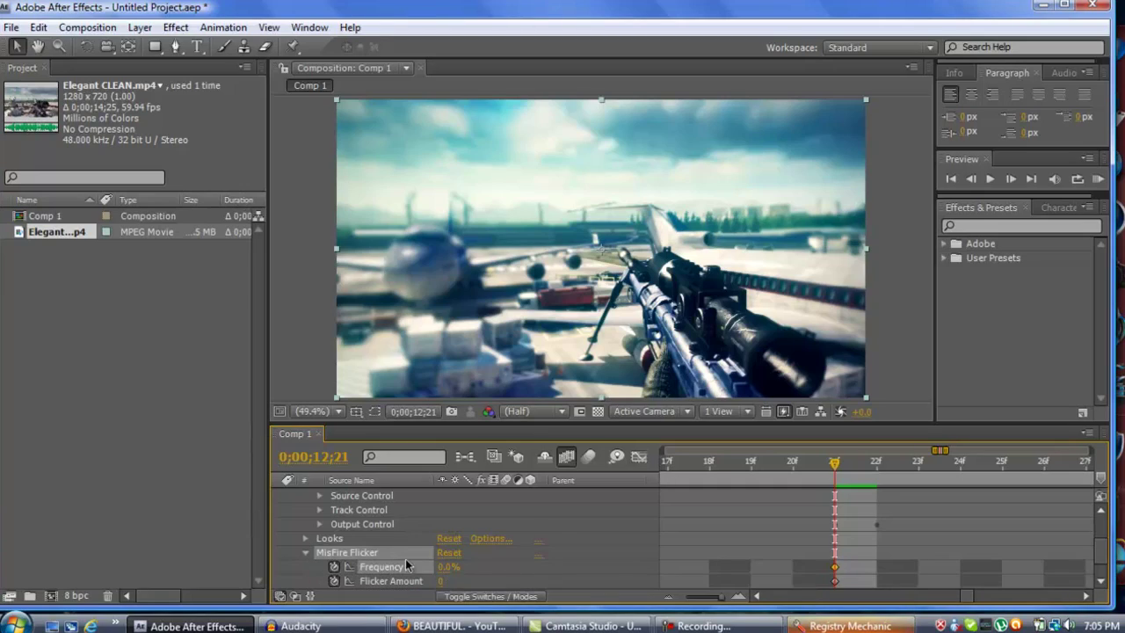
Advance one frame to 0;00;12;22 and keyframe the flicker's Frequency at 50% and Flicker Amount at 10
{"action": "left_click", "coordinate": [1019, 179]}
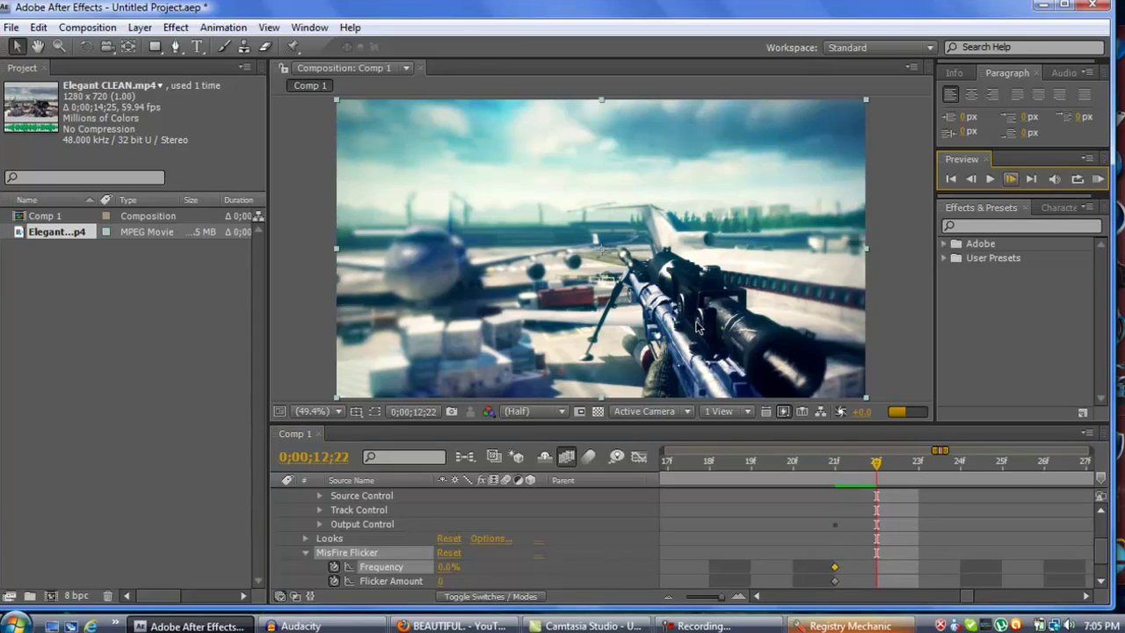
{"action": "left_click", "coordinate": [449, 567]}
{"action": "key", "text": "Return"}
{"action": "left_click", "coordinate": [442, 580]}
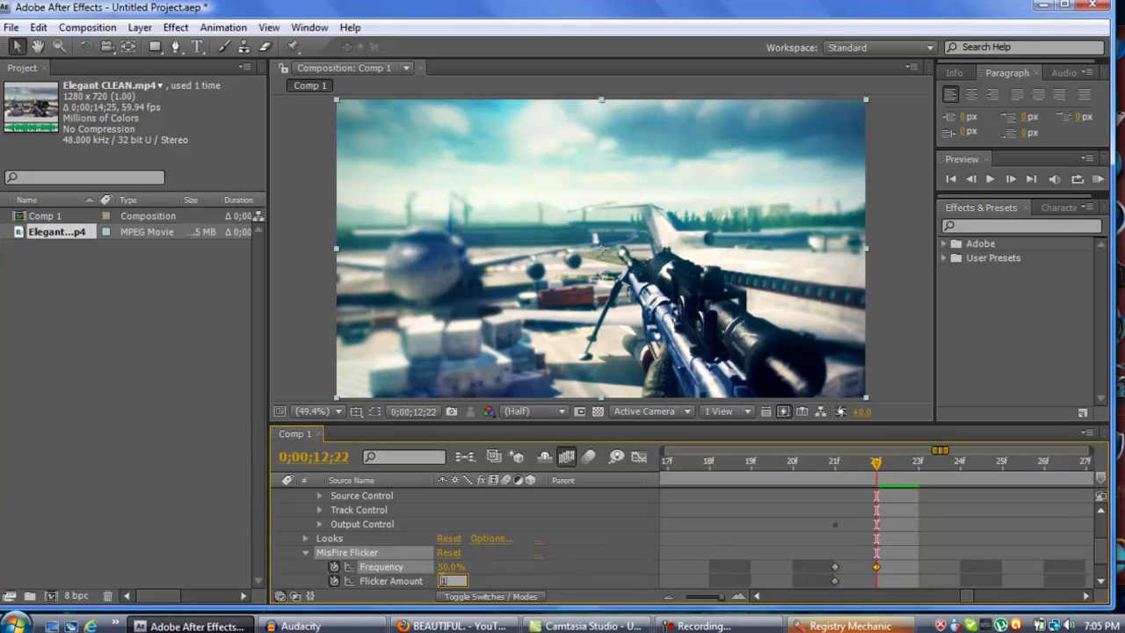
{"action": "type", "text": "10"}
{"action": "key", "text": "Return"}
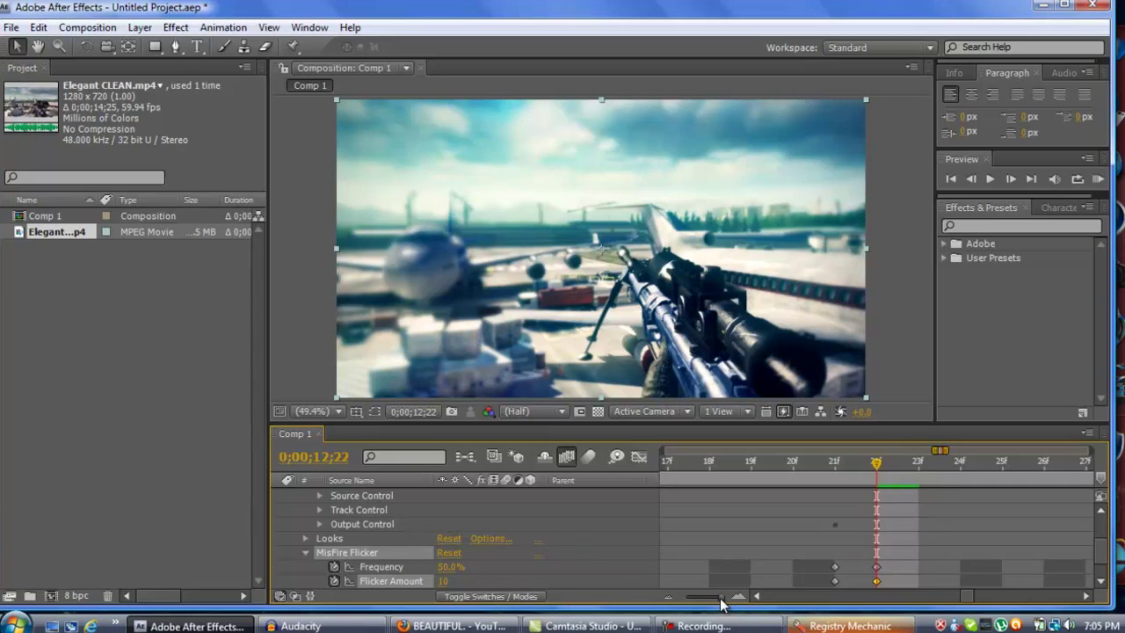
Move the current time to the Twixtor Speed % keyframe at 0;00;17;02, where the slow motion ends
{"action": "left_click_drag", "start_coordinate": [720, 601], "coordinate": [696, 602]}
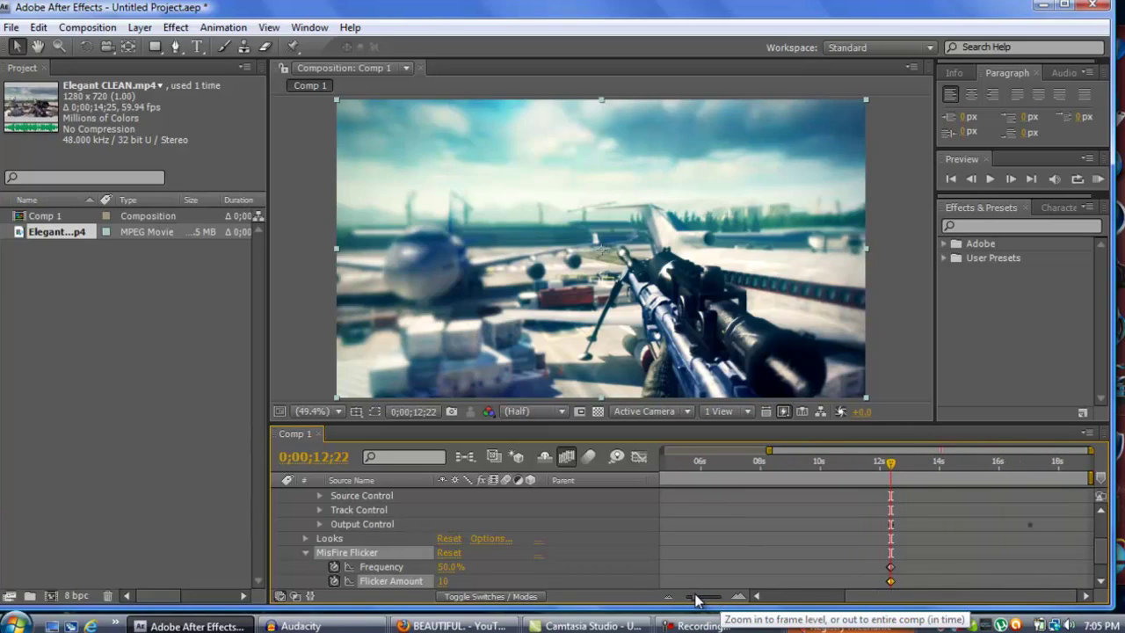
{"action": "left_click", "coordinate": [304, 552]}
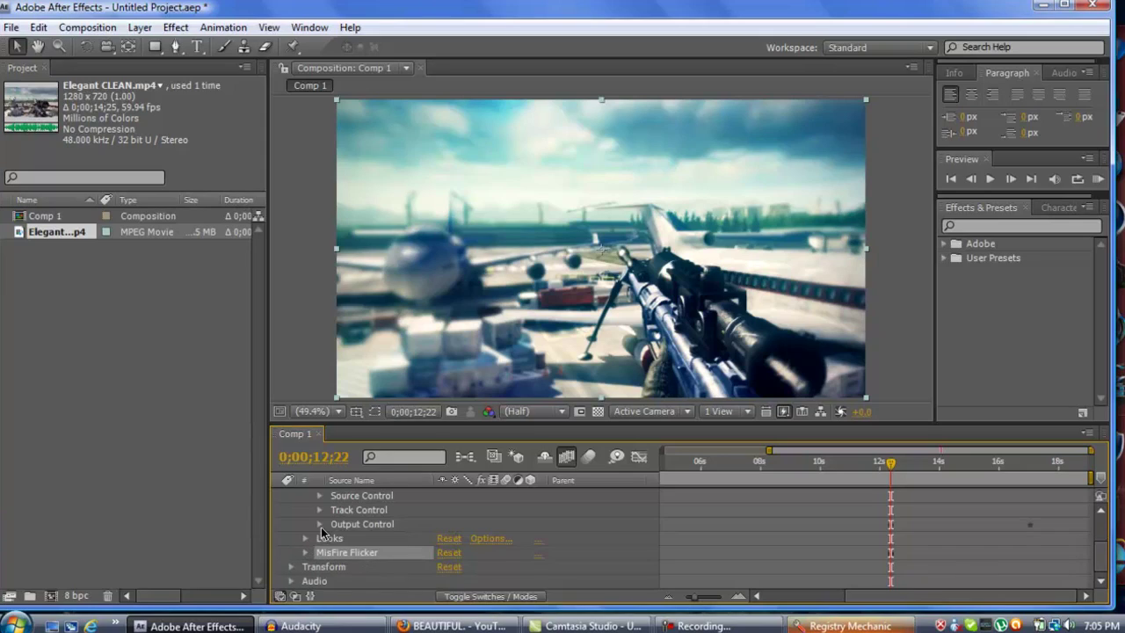
{"action": "left_click", "coordinate": [319, 524]}
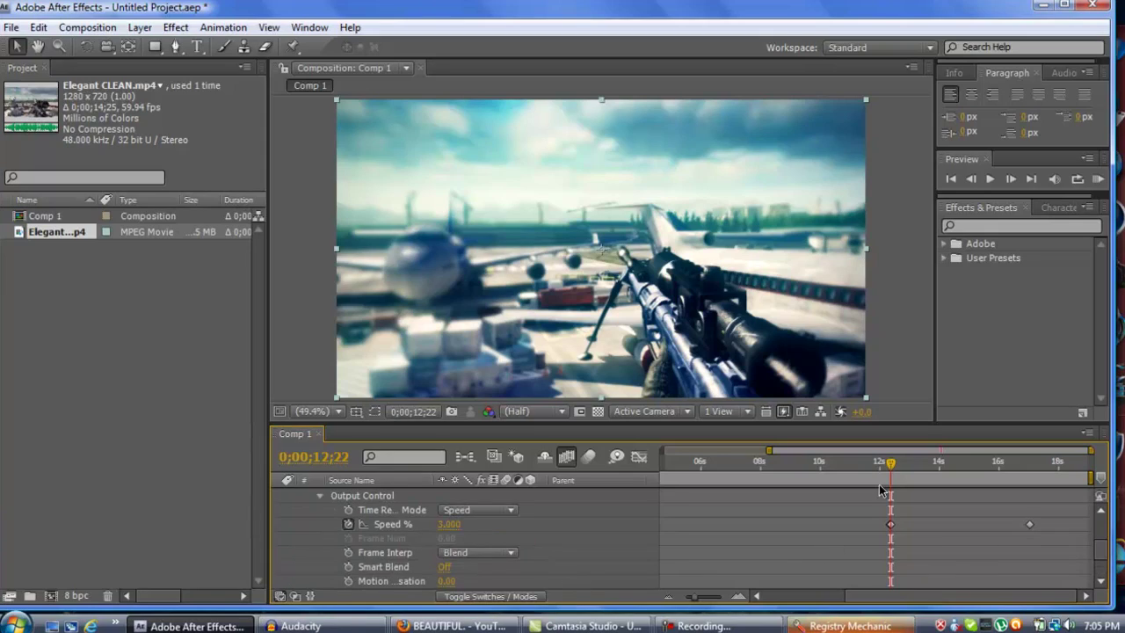
{"action": "left_click_drag", "start_coordinate": [890, 463], "coordinate": [1028, 470]}
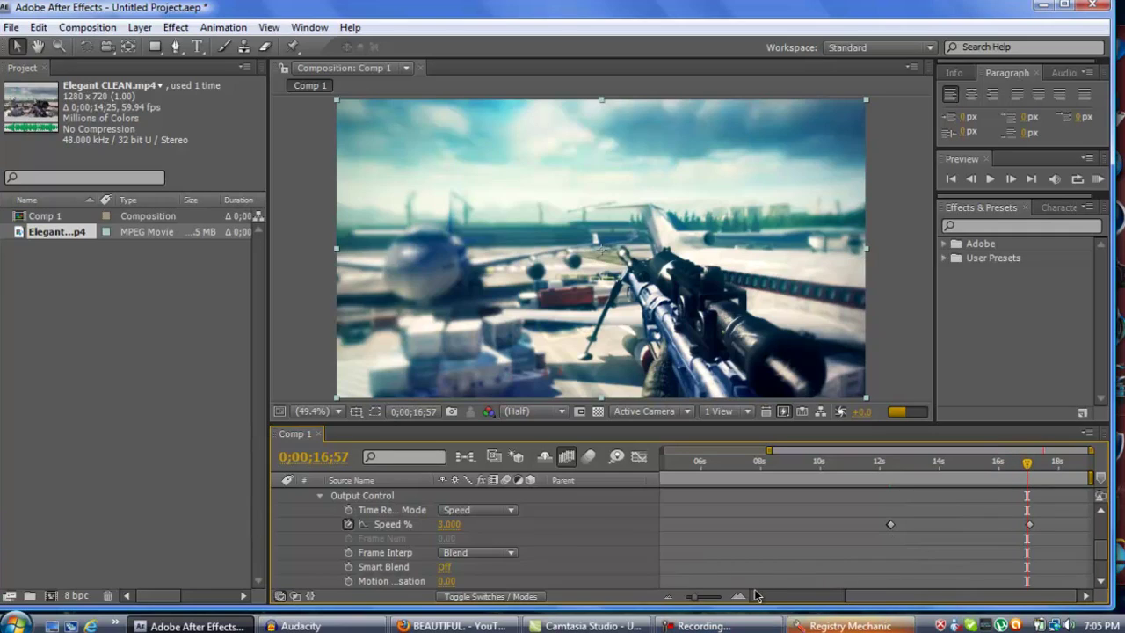
{"action": "left_click_drag", "start_coordinate": [694, 600], "coordinate": [726, 600]}
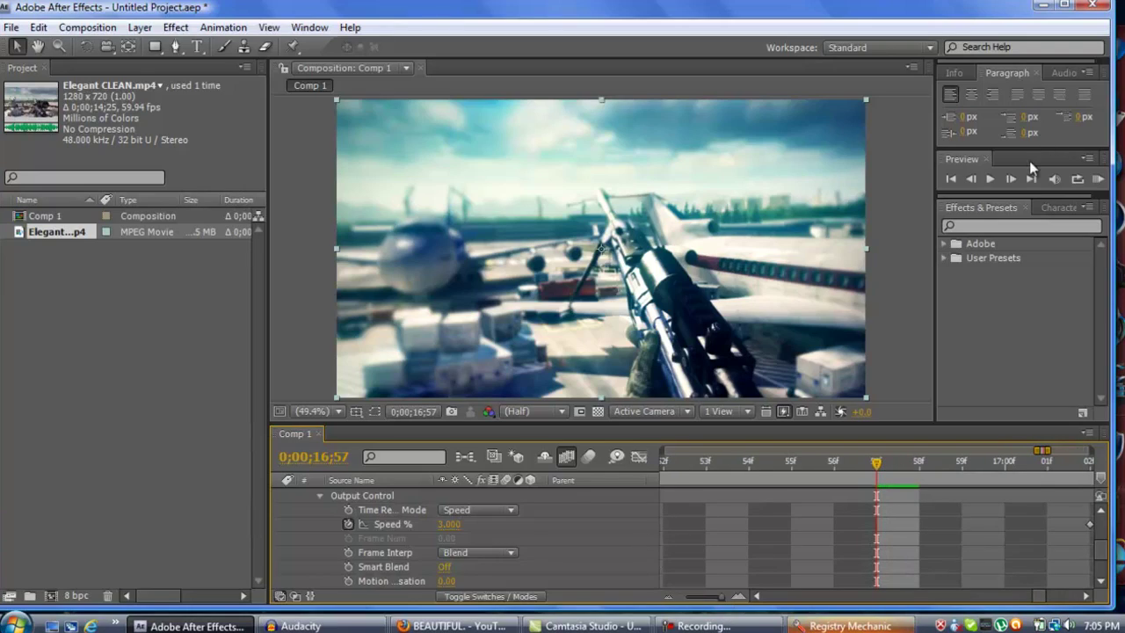
{"action": "left_click_drag", "start_coordinate": [878, 464], "coordinate": [1089, 461]}
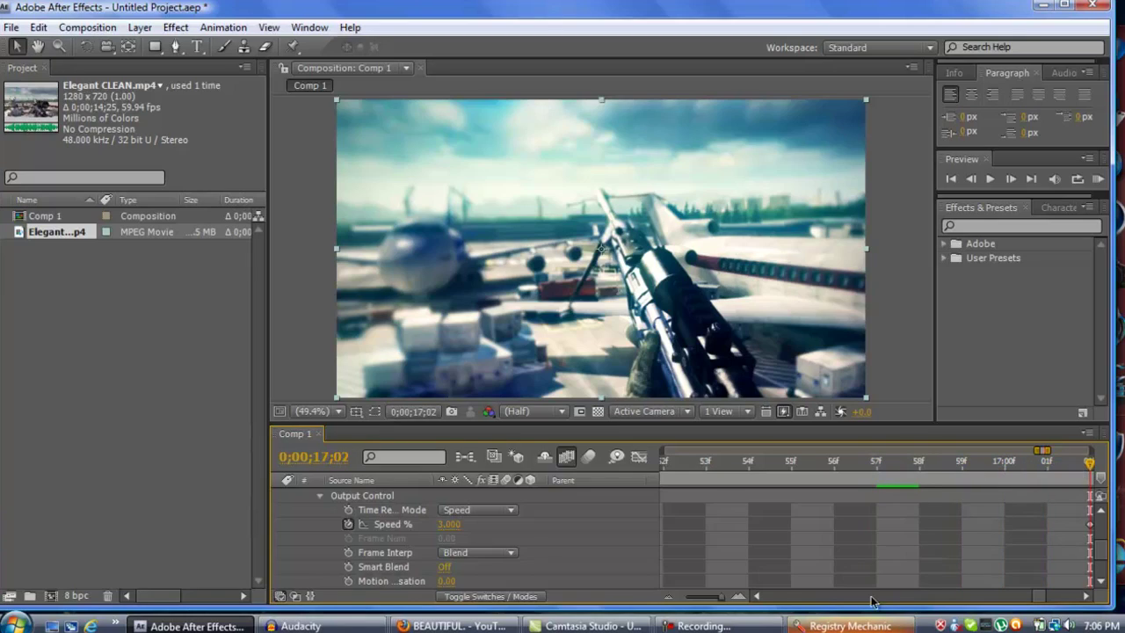
{"action": "mouse_move", "coordinate": [1037, 598]}
{"action": "left_mouse_down"}
{"action": "mouse_move", "coordinate": [1050, 599]}
{"action": "mouse_move", "coordinate": [1035, 599]}
{"action": "left_mouse_up"}
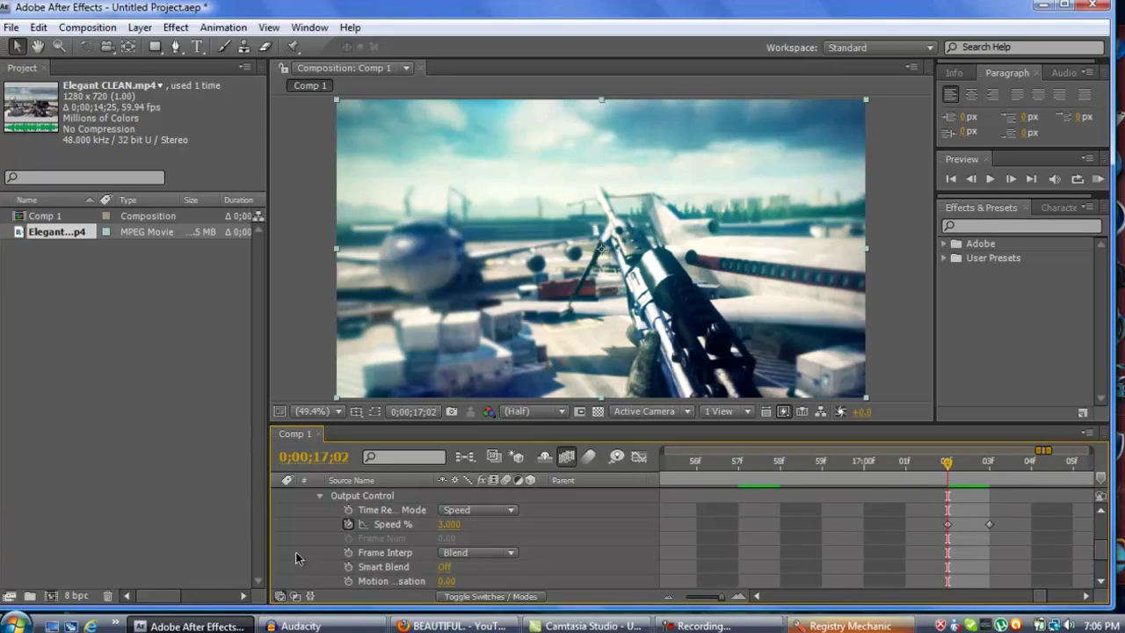
Keyframe MisFire Flicker's Frequency at 50% and Flicker Amount at 10 at 0;00;17;02
{"action": "left_click", "coordinate": [319, 495]}
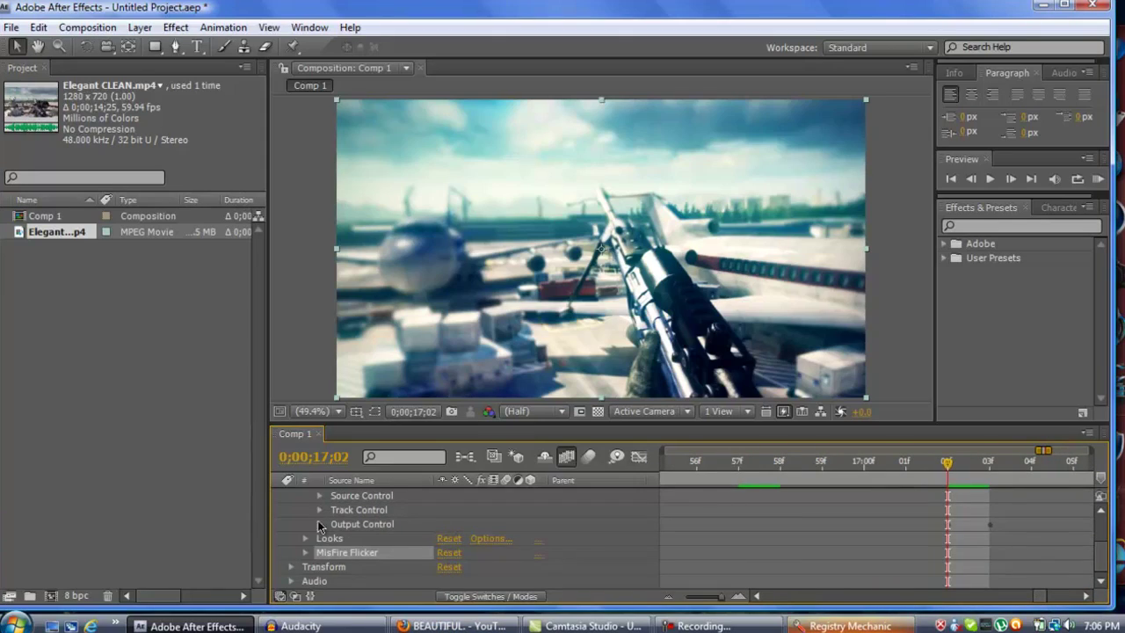
{"action": "left_click", "coordinate": [310, 551]}
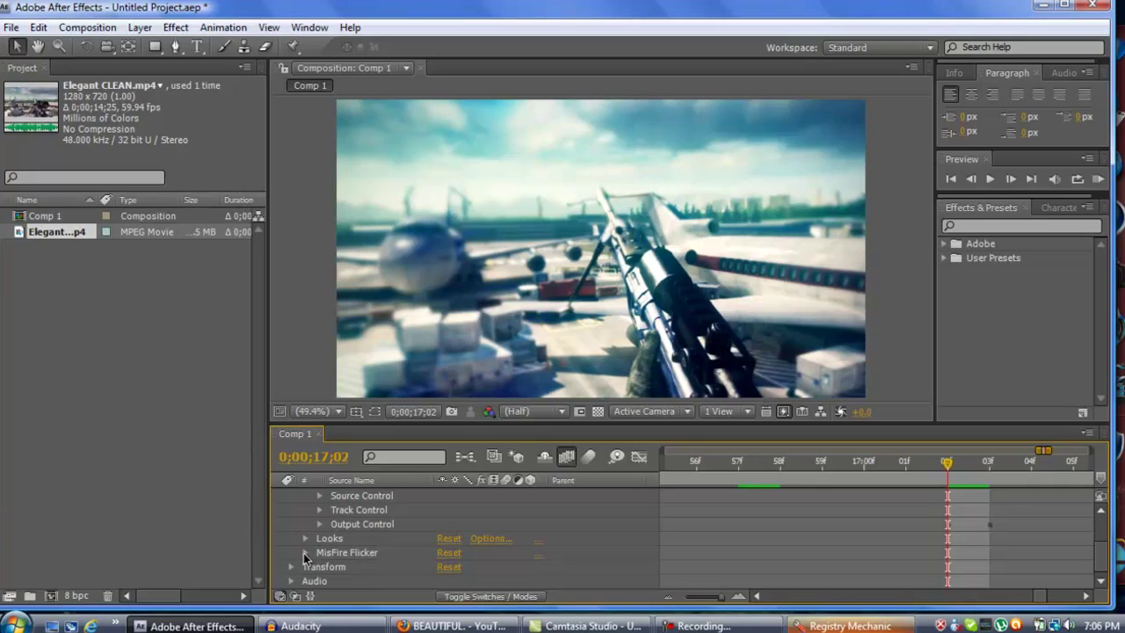
{"action": "left_click", "coordinate": [304, 552]}
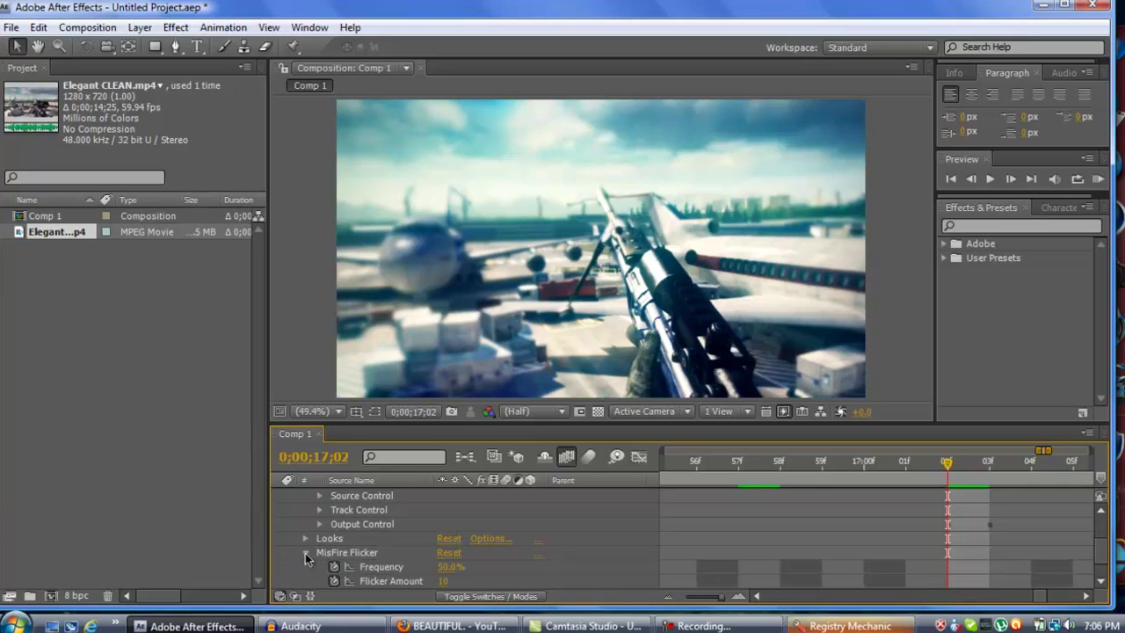
{"action": "left_click", "coordinate": [448, 567]}
{"action": "type", "text": "0.05"}
{"action": "key", "text": "Return"}
{"action": "left_click", "coordinate": [451, 568]}
{"action": "type", "text": "50"}
{"action": "key", "text": "Return"}
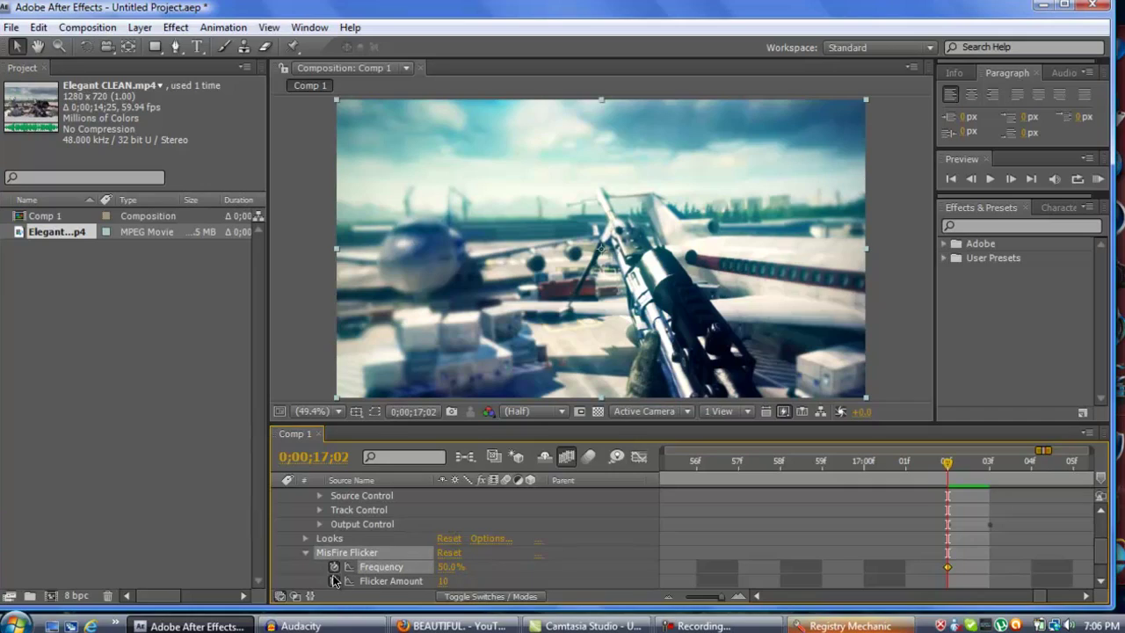
{"action": "left_click", "coordinate": [446, 581]}
{"action": "type", "text": "00"}
{"action": "key", "text": "Return"}
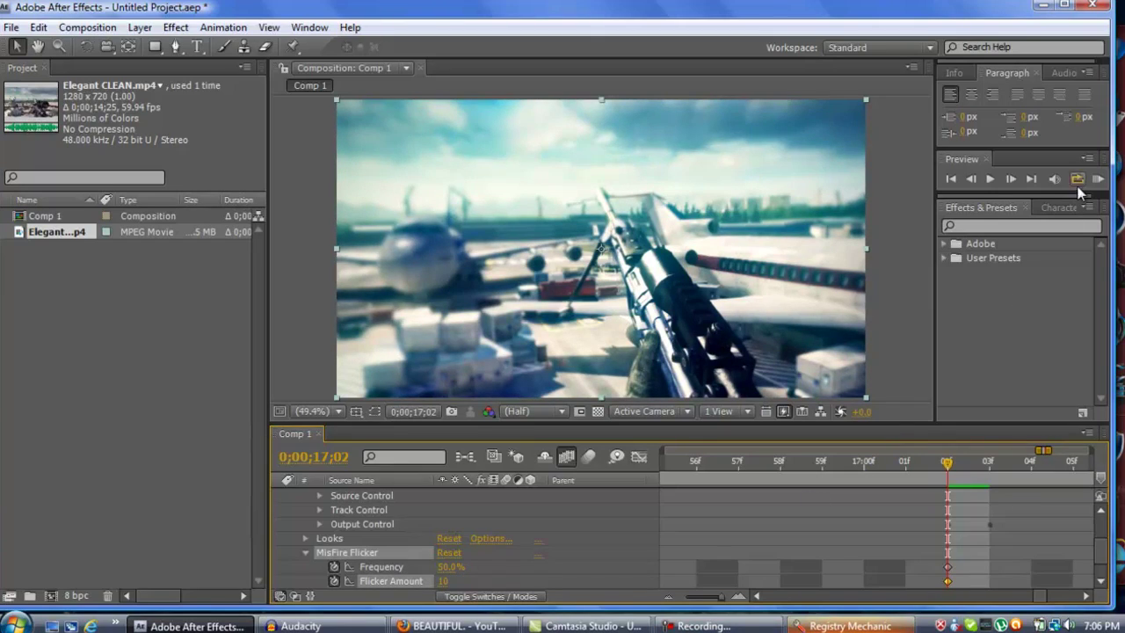
Advance one frame to 0;00;17;03 and keyframe the flicker's Frequency at 0% and Flicker Amount at 0
{"action": "left_click", "coordinate": [1011, 179]}
{"action": "left_click", "coordinate": [448, 567]}
{"action": "type", "text": "0"}
{"action": "key", "text": "Tab"}
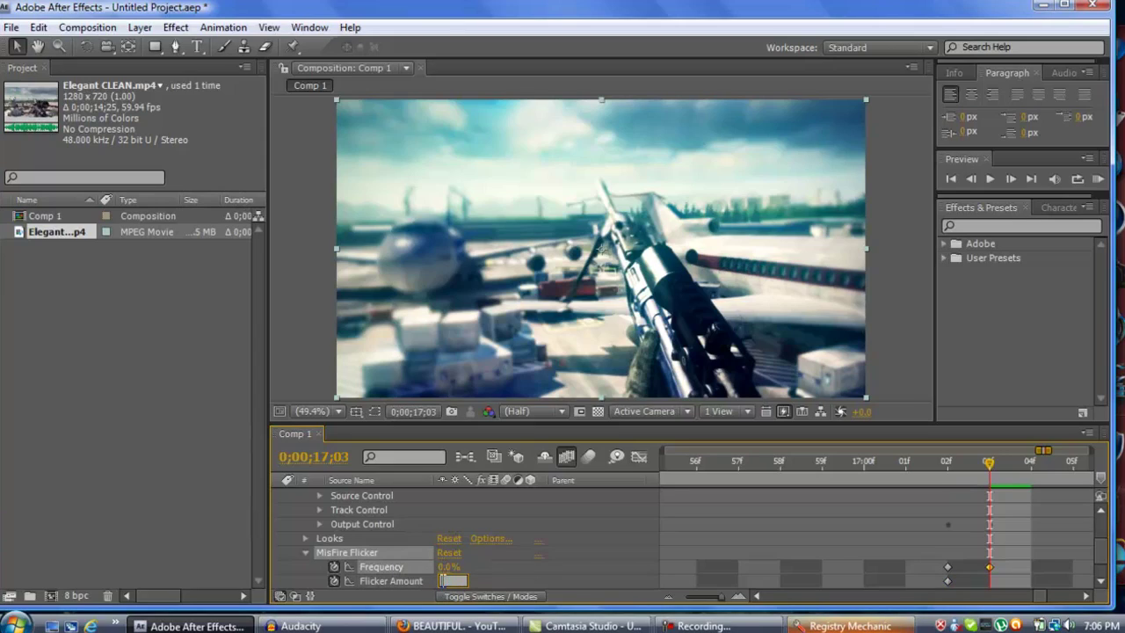
{"action": "type", "text": "0"}
{"action": "key", "text": "Return"}
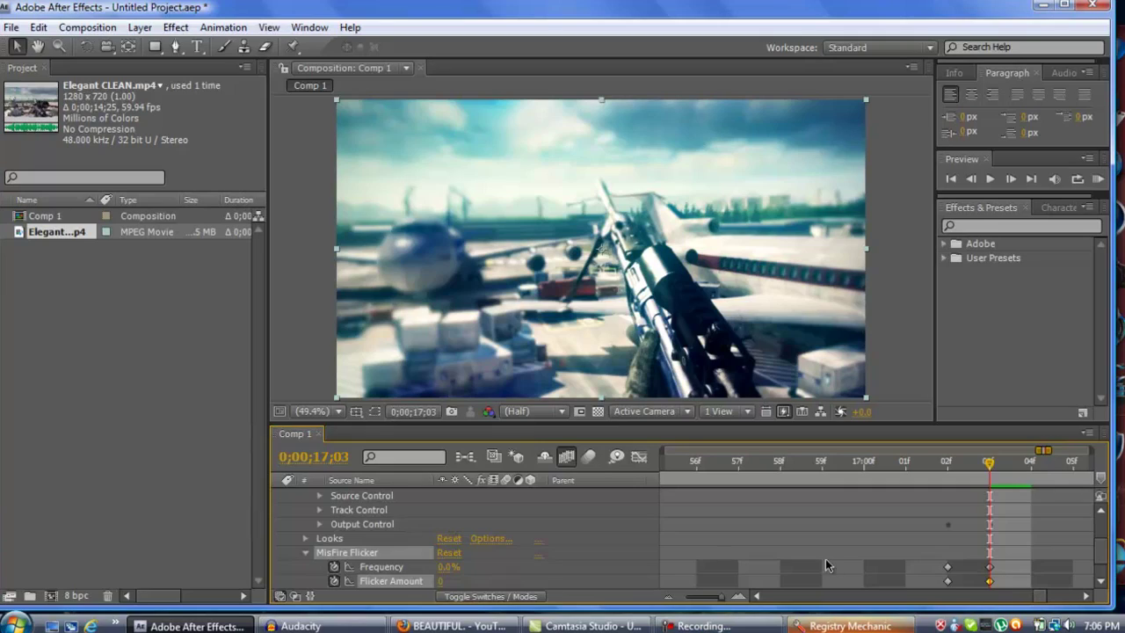
Scrub back through the slow-motion section from 0;00;17;03 to 0;00;13;22 to review the flicker
{"action": "left_click_drag", "start_coordinate": [726, 603], "coordinate": [710, 600]}
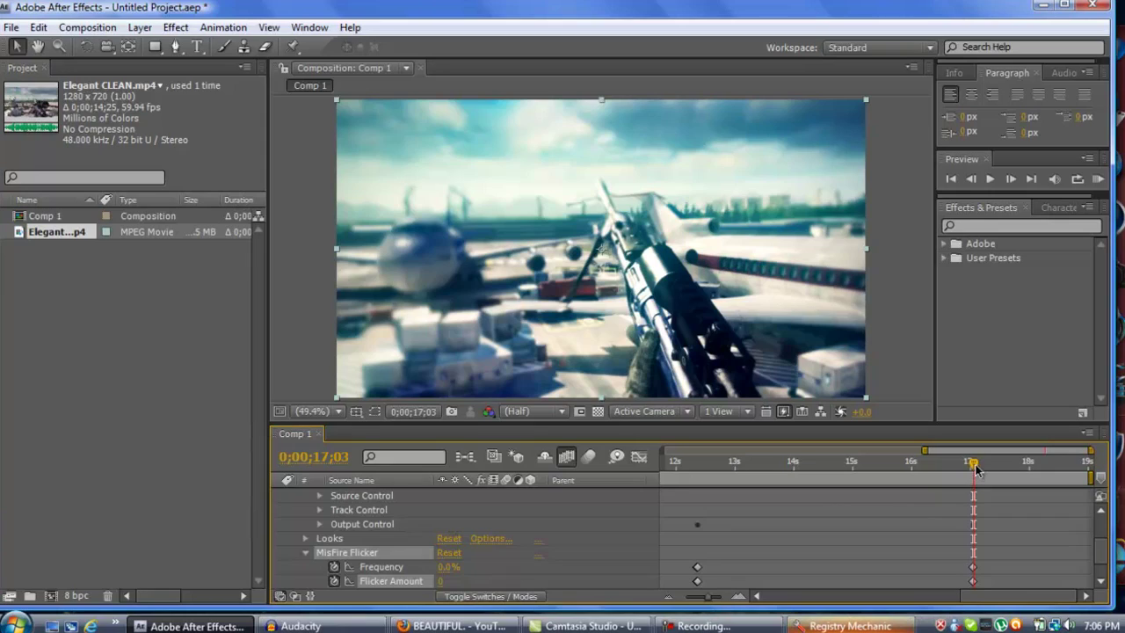
{"action": "left_click_drag", "start_coordinate": [972, 462], "coordinate": [880, 466]}
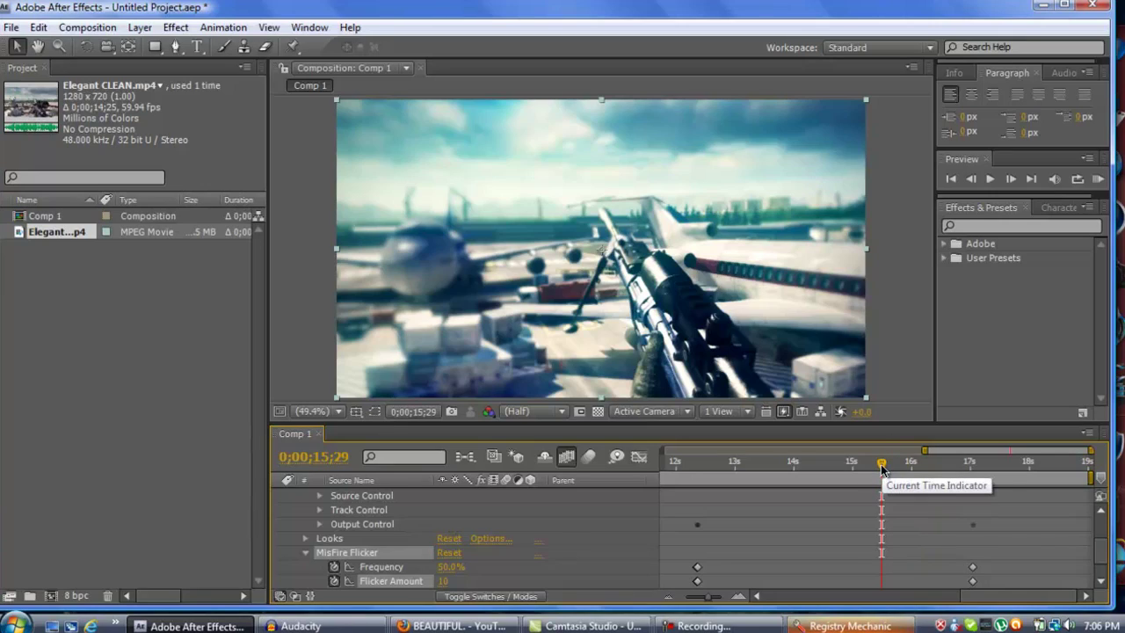
{"action": "left_click_drag", "start_coordinate": [882, 466], "coordinate": [817, 468]}
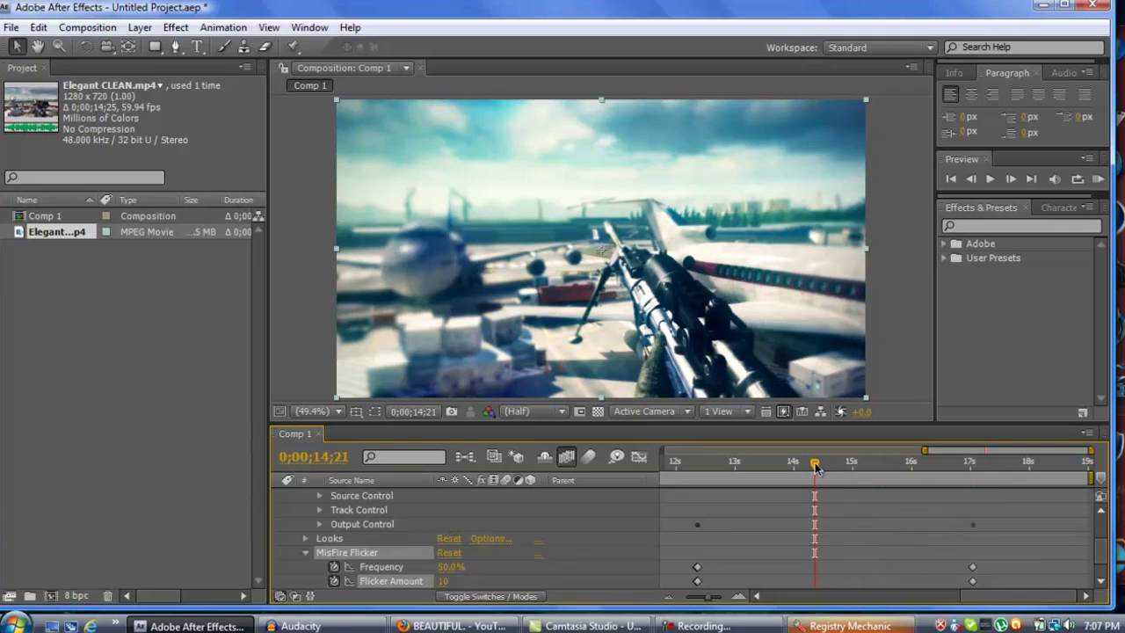
{"action": "left_click_drag", "start_coordinate": [816, 467], "coordinate": [753, 475]}
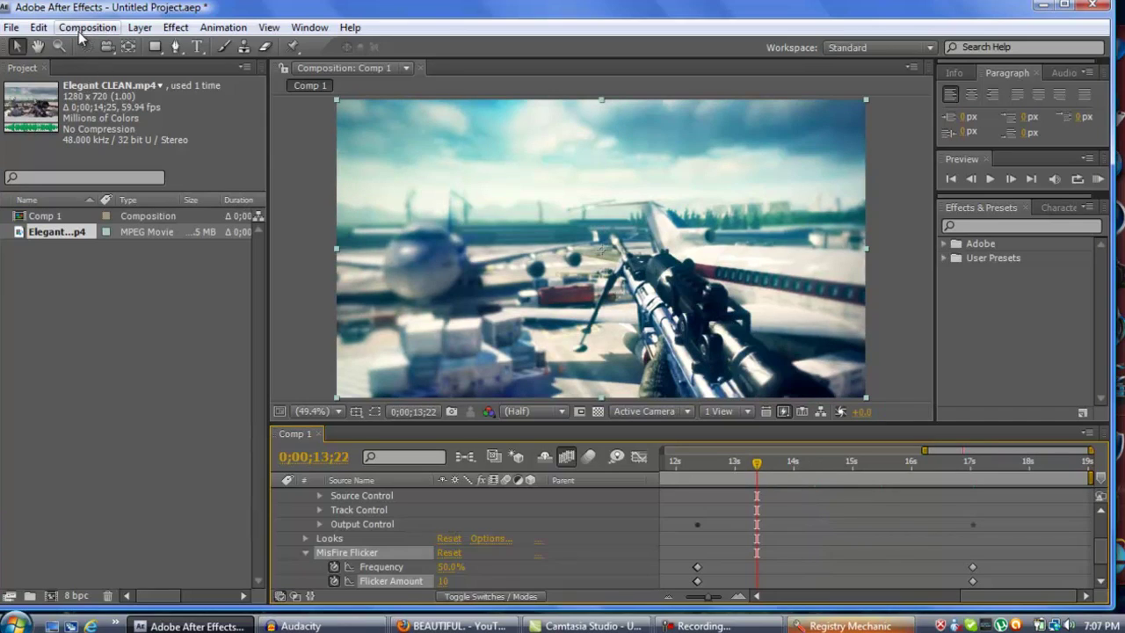
Add Comp 1 to the render queue and accept its render settings at Best quality and Full resolution
{"action": "left_click", "coordinate": [84, 29]}
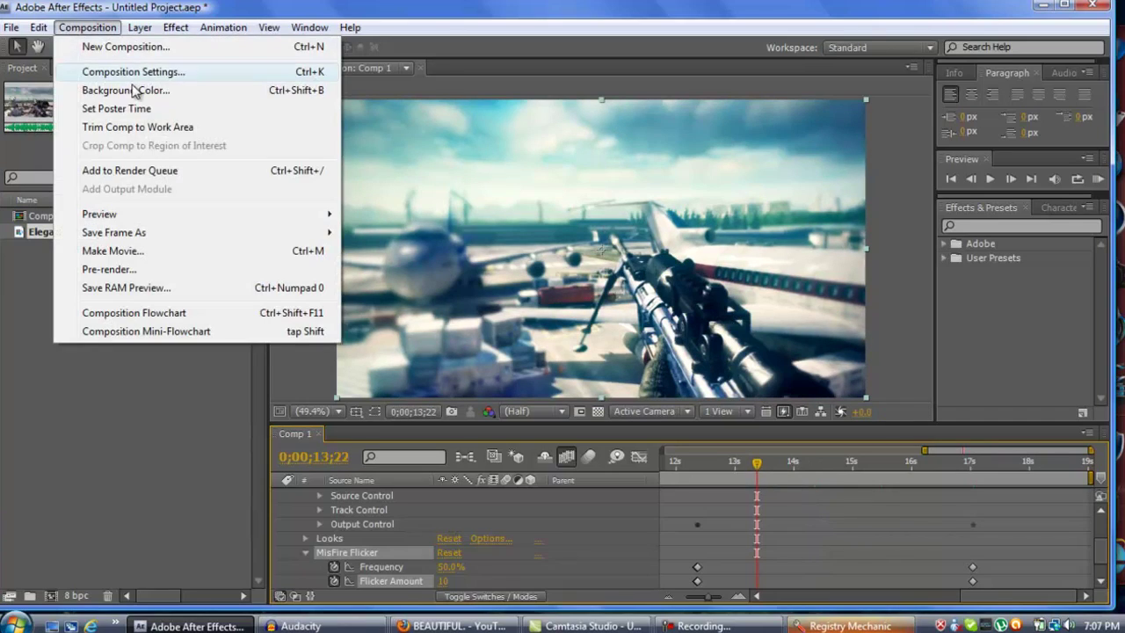
{"action": "left_click", "coordinate": [165, 170]}
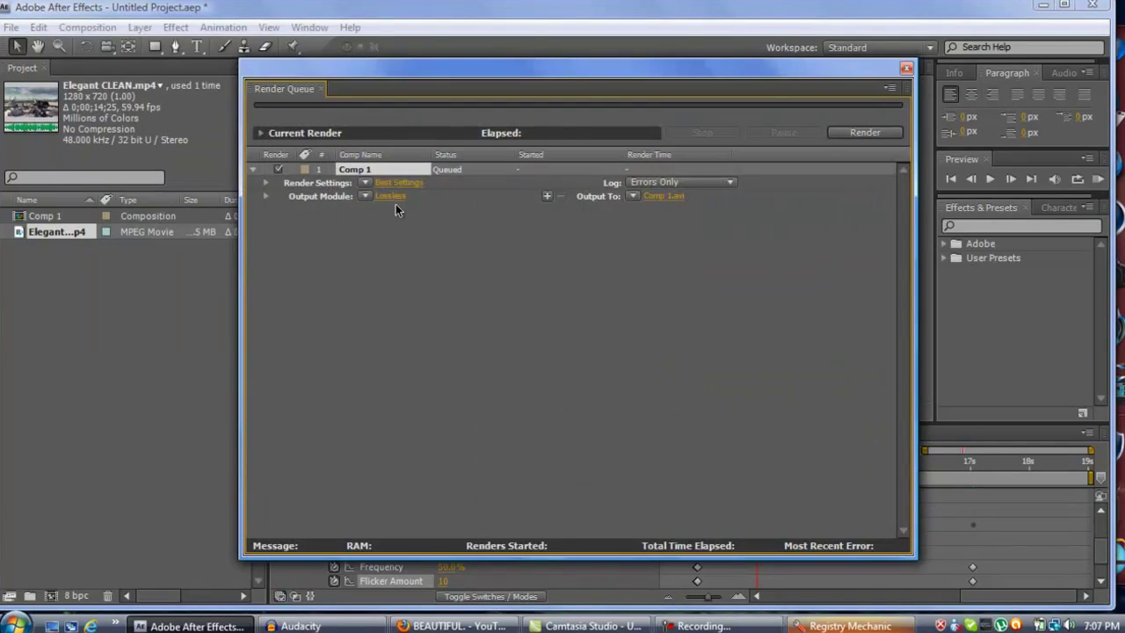
{"action": "left_click", "coordinate": [391, 183]}
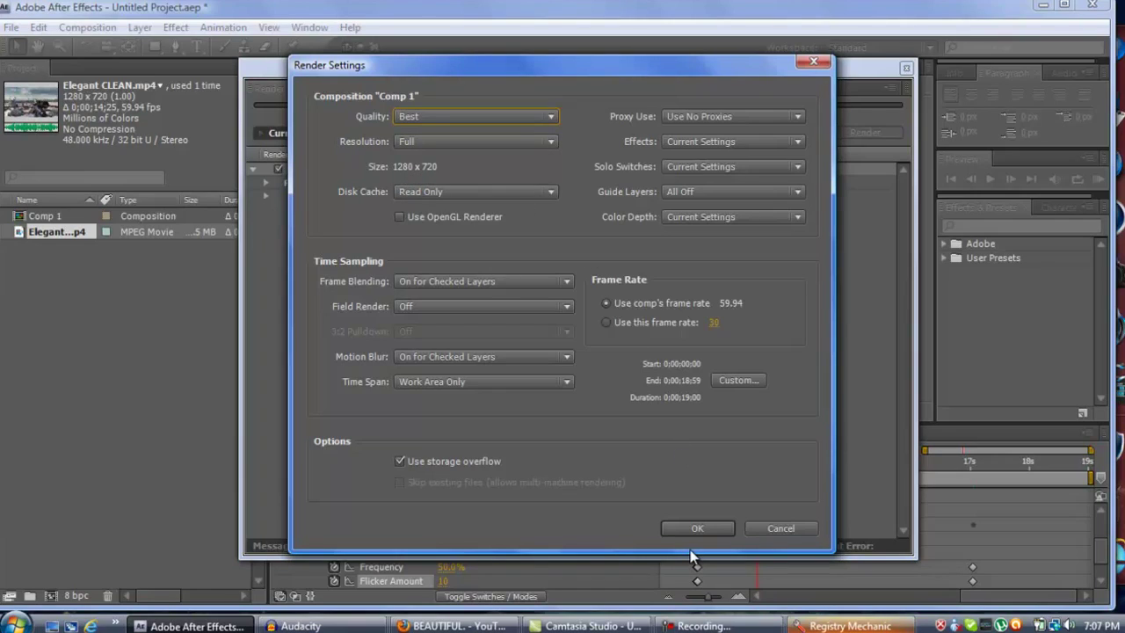
{"action": "left_click", "coordinate": [682, 526]}
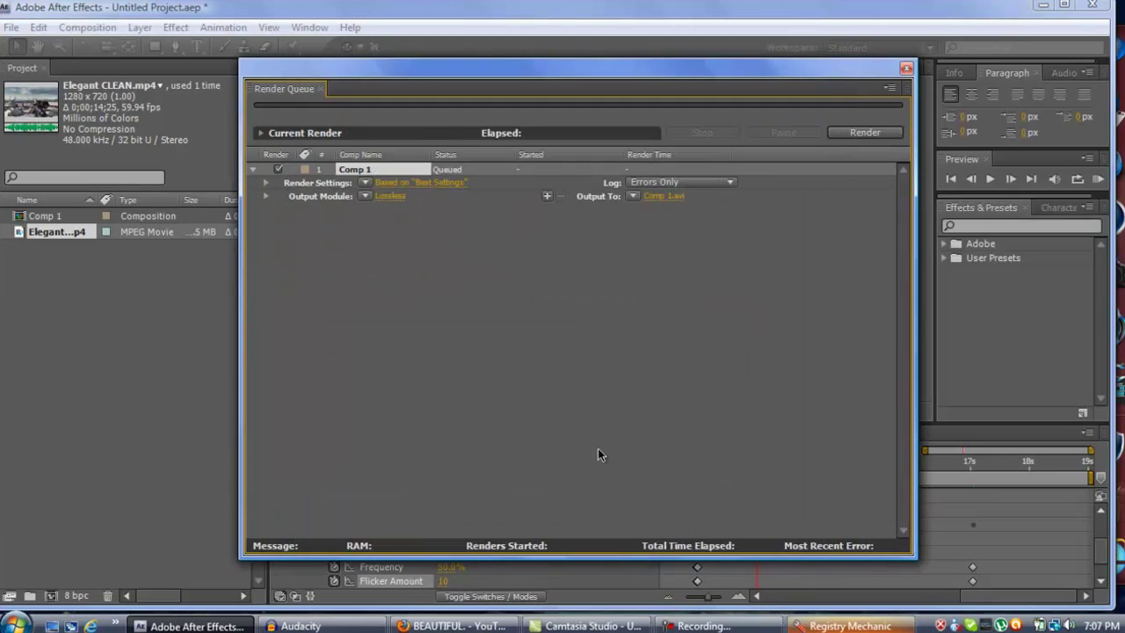
Set the output module to QuickTime Movie with H.264 compression at Best quality, and enable 48.000 kHz 16 Bit Stereo audio output
{"action": "left_click", "coordinate": [393, 195]}
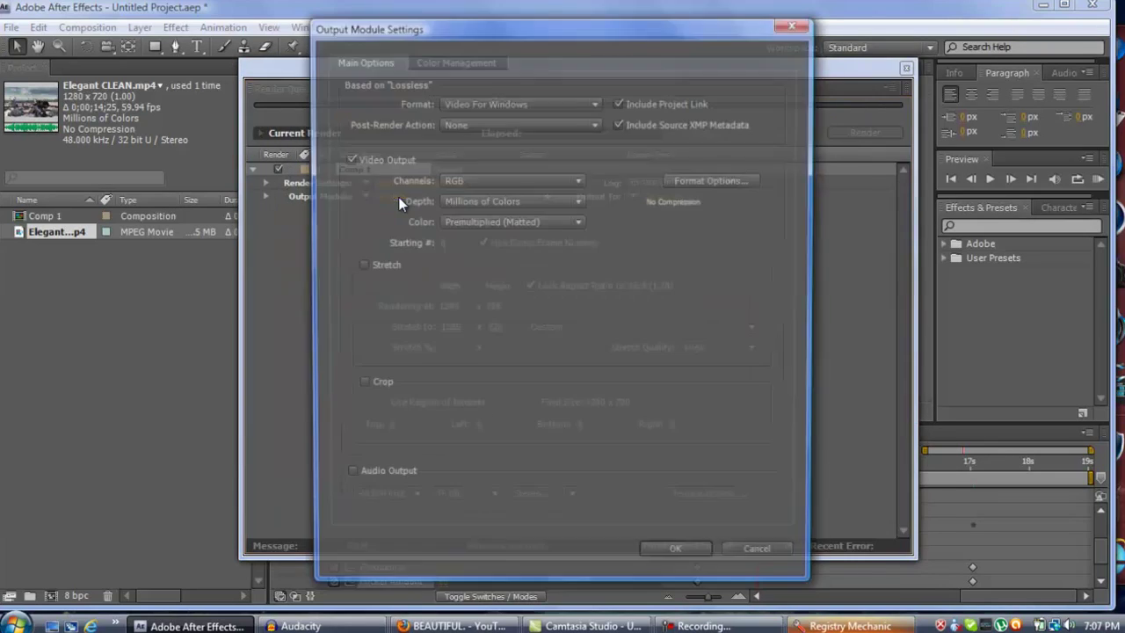
{"action": "left_click", "coordinate": [498, 105]}
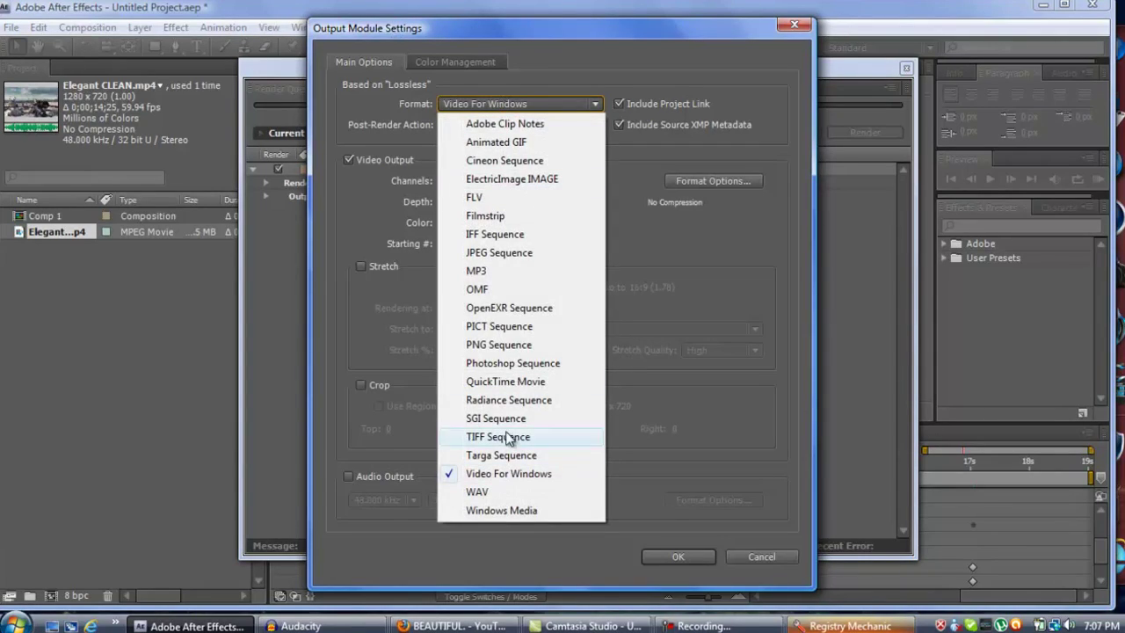
{"action": "left_click", "coordinate": [508, 383]}
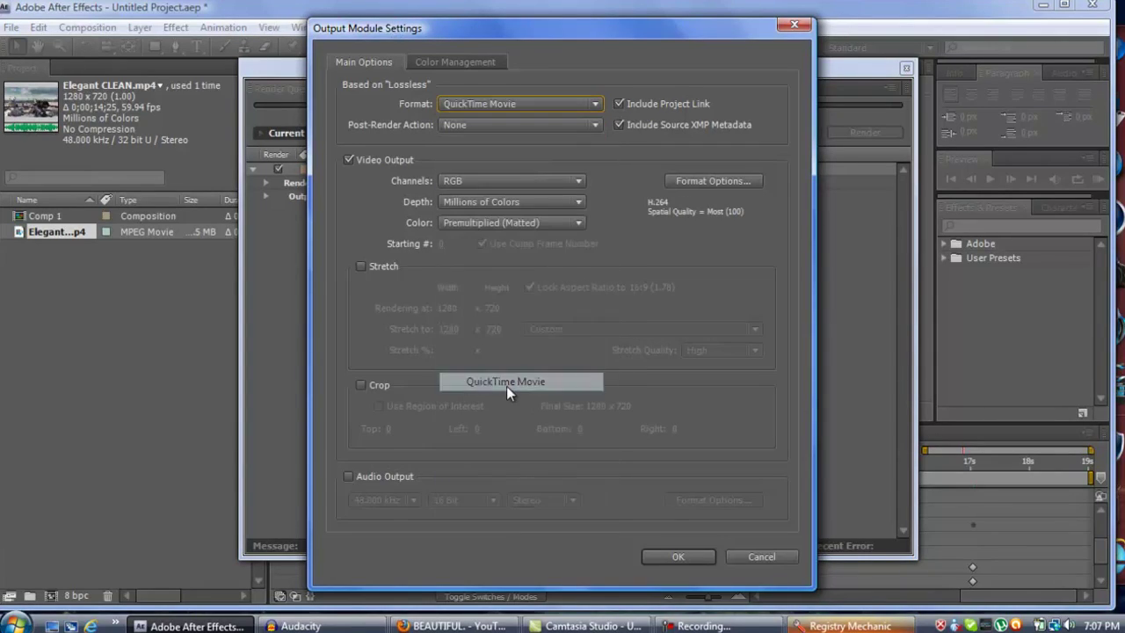
{"action": "left_click", "coordinate": [694, 182]}
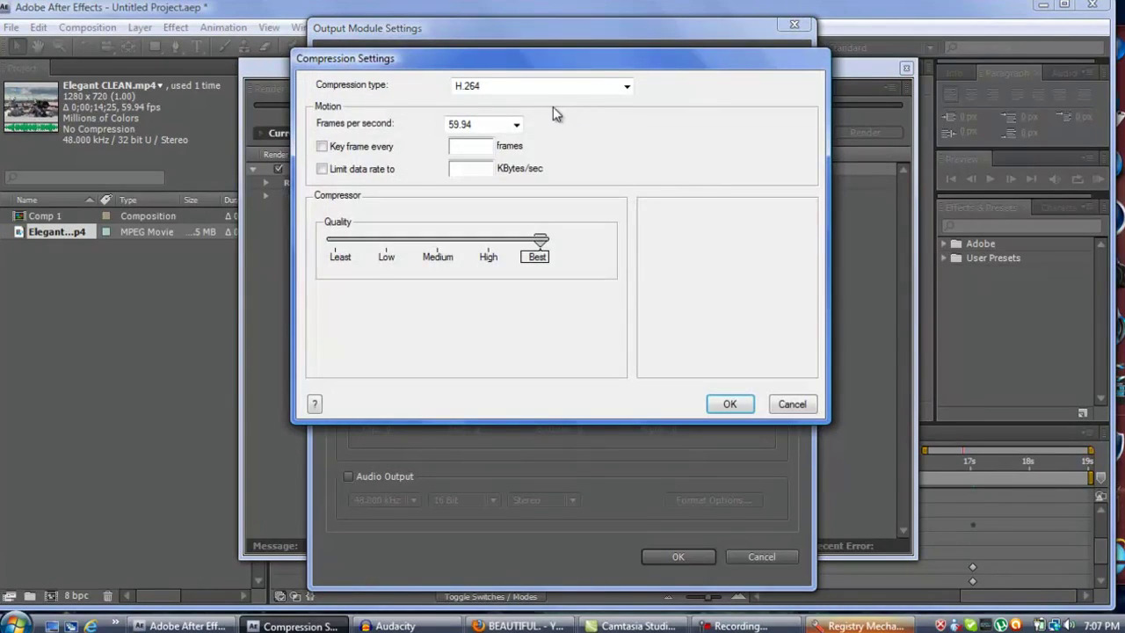
{"action": "left_click", "coordinate": [625, 86]}
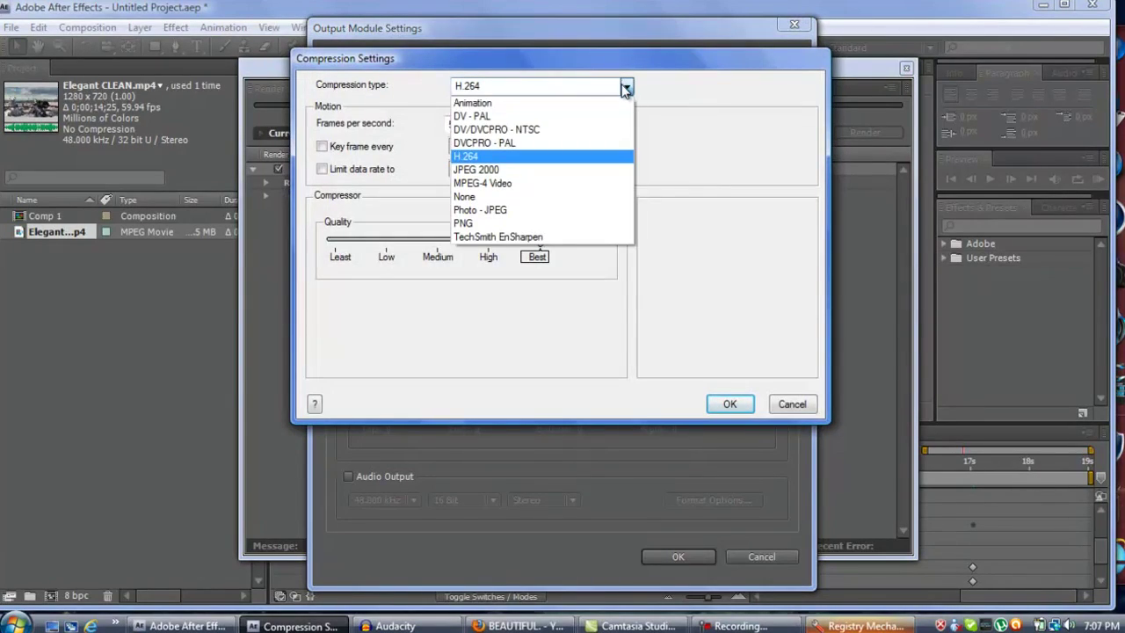
{"action": "left_click", "coordinate": [684, 172]}
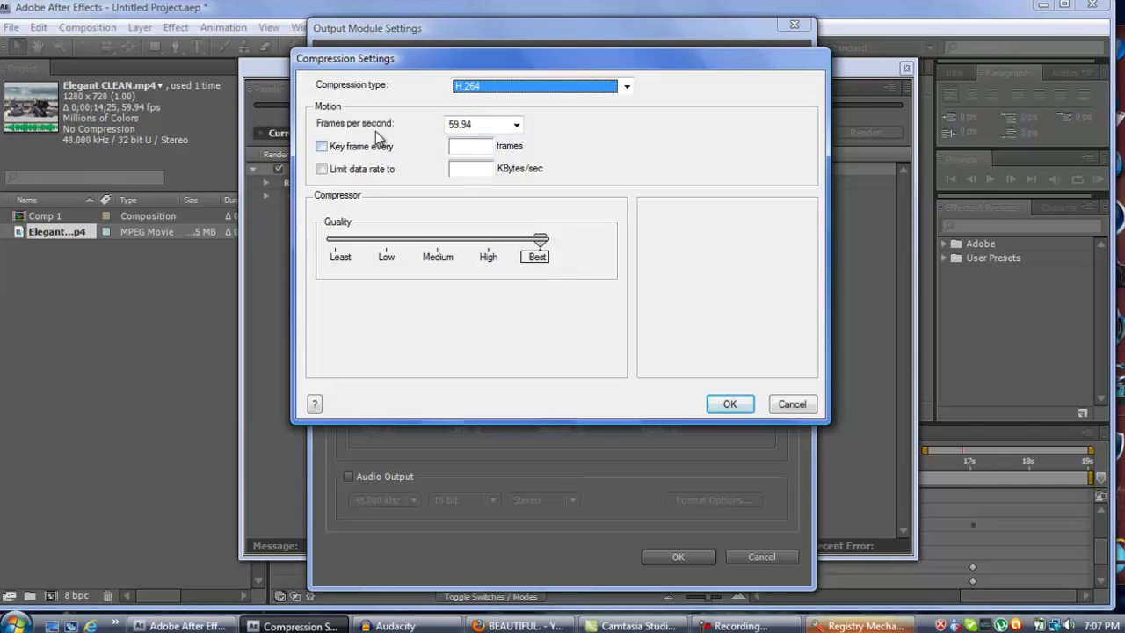
{"action": "left_click", "coordinate": [722, 406]}
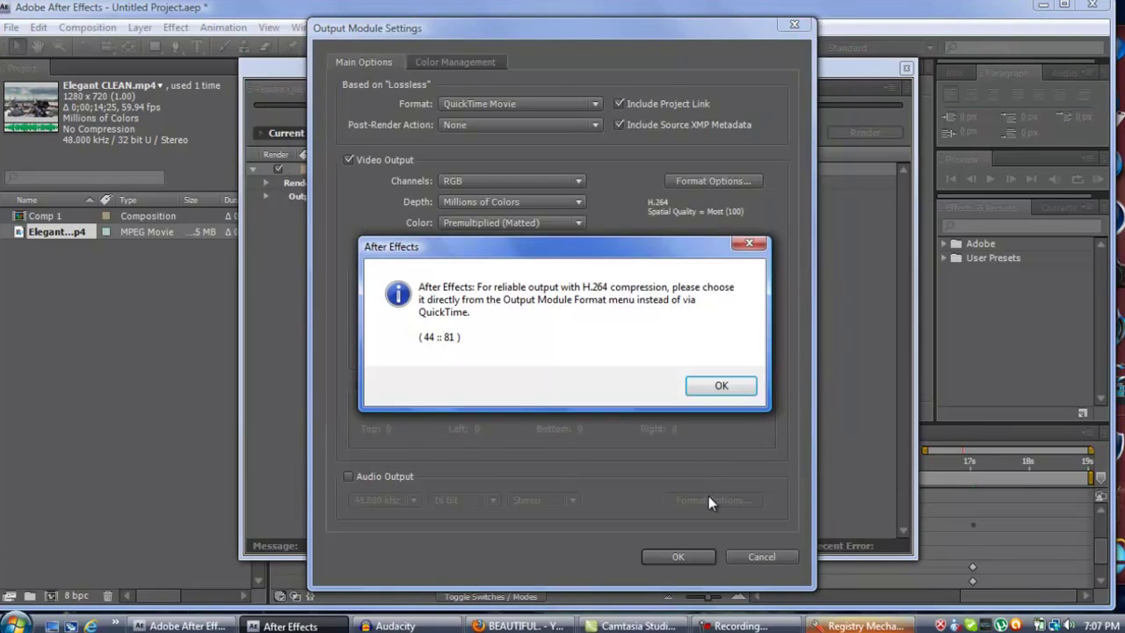
{"action": "left_click", "coordinate": [750, 390]}
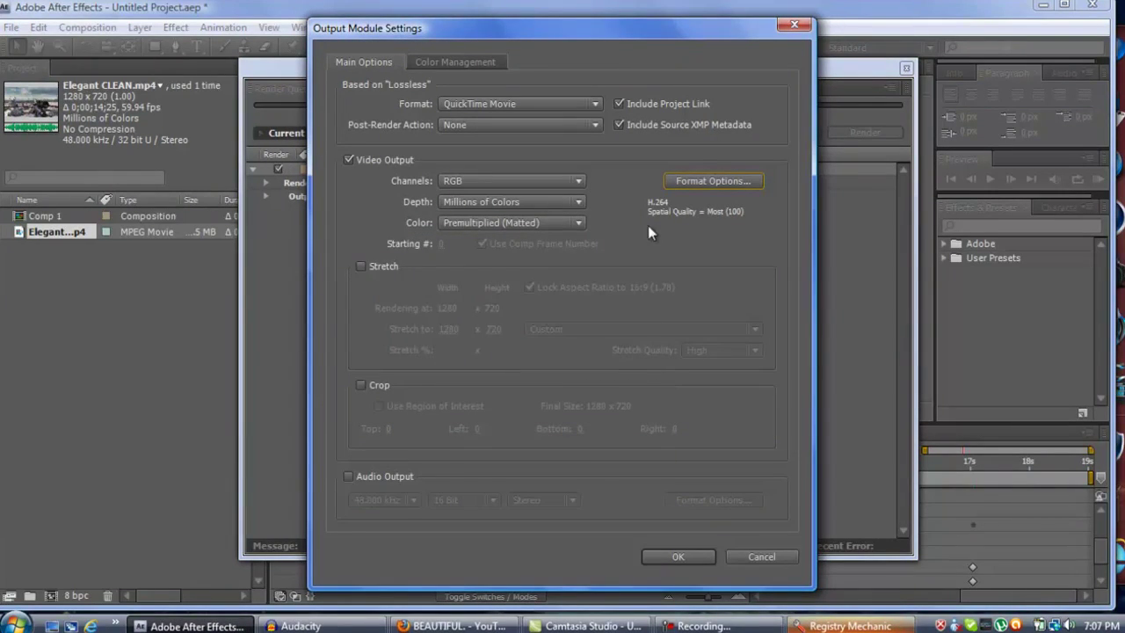
{"action": "left_click", "coordinate": [358, 479]}
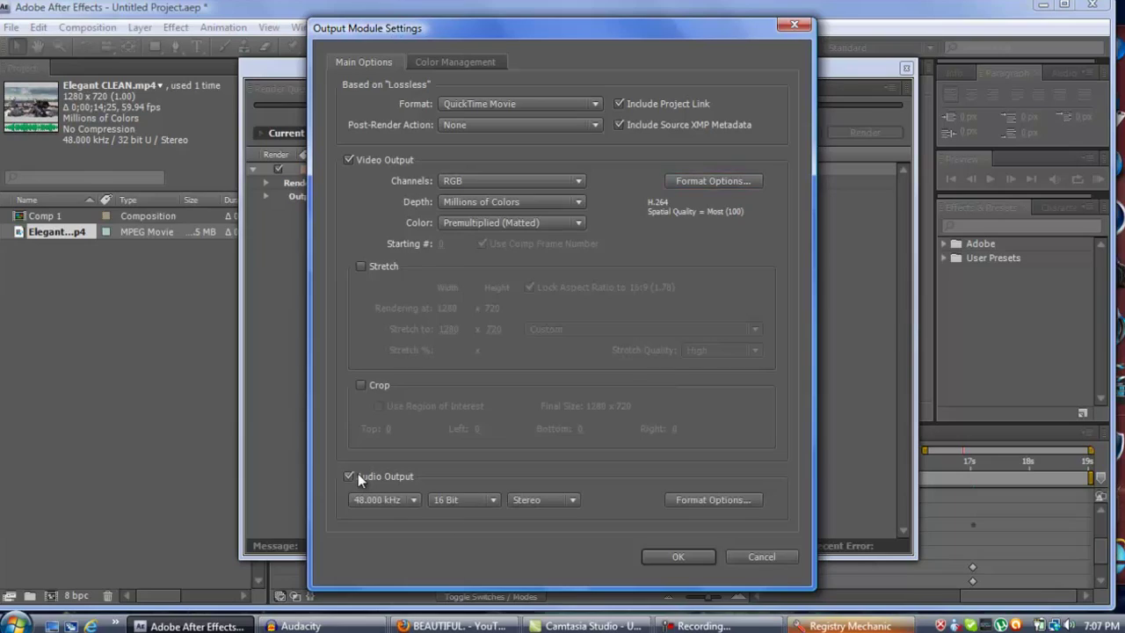
{"action": "left_click", "coordinate": [670, 556]}
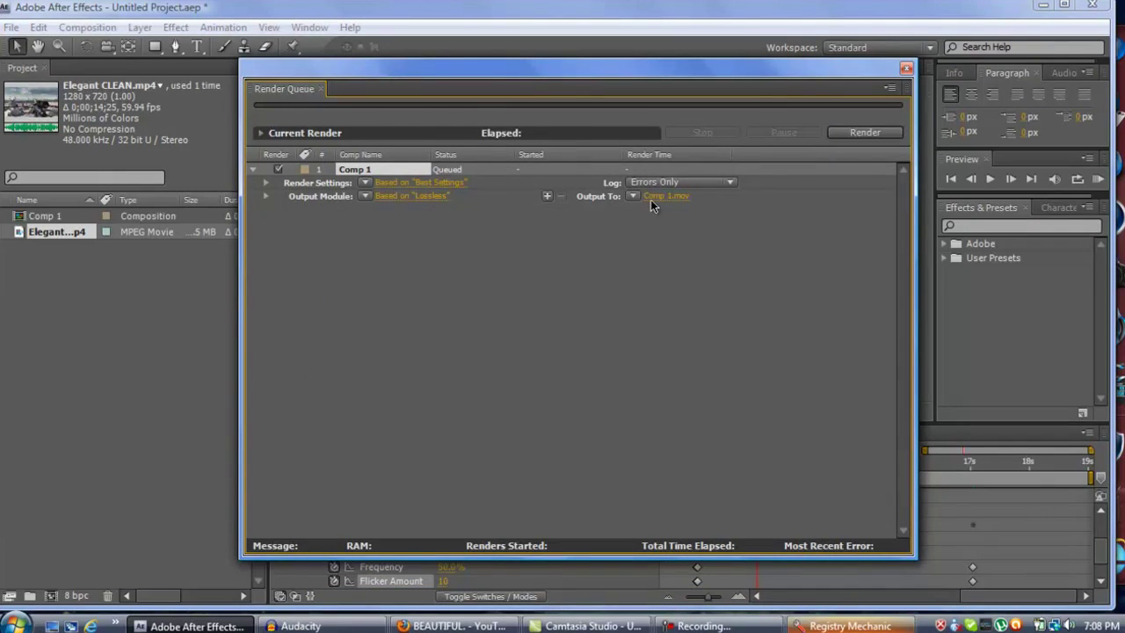
Set the render's output file to a QuickTime movie named Commentary AAE on the Desktop
{"action": "left_click", "coordinate": [650, 199]}
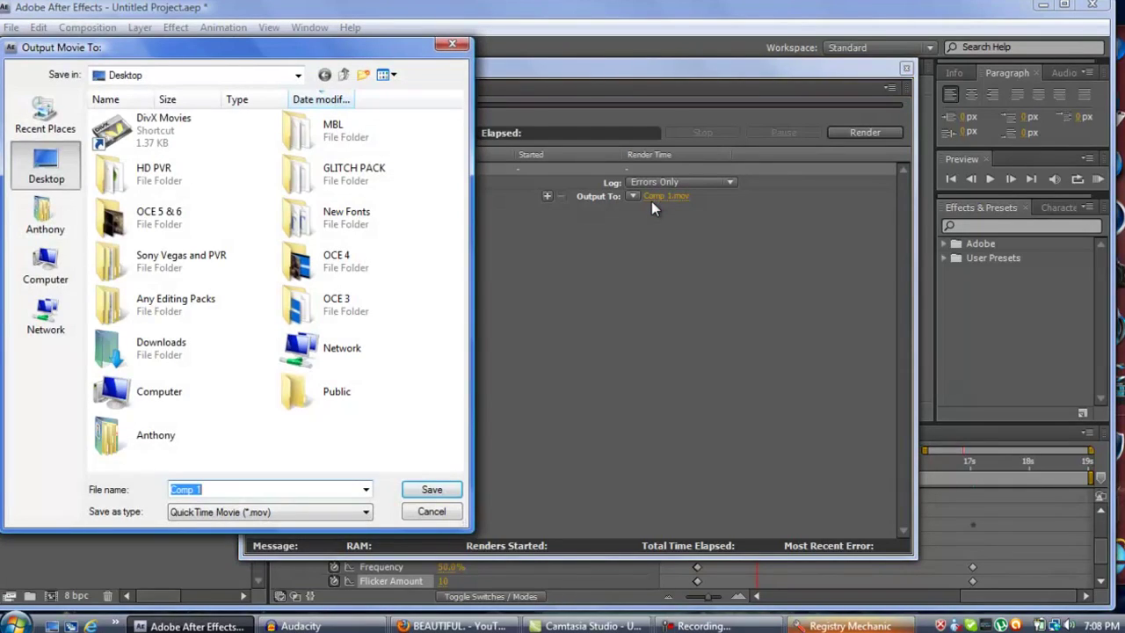
{"action": "key", "text": "BackSpace"}
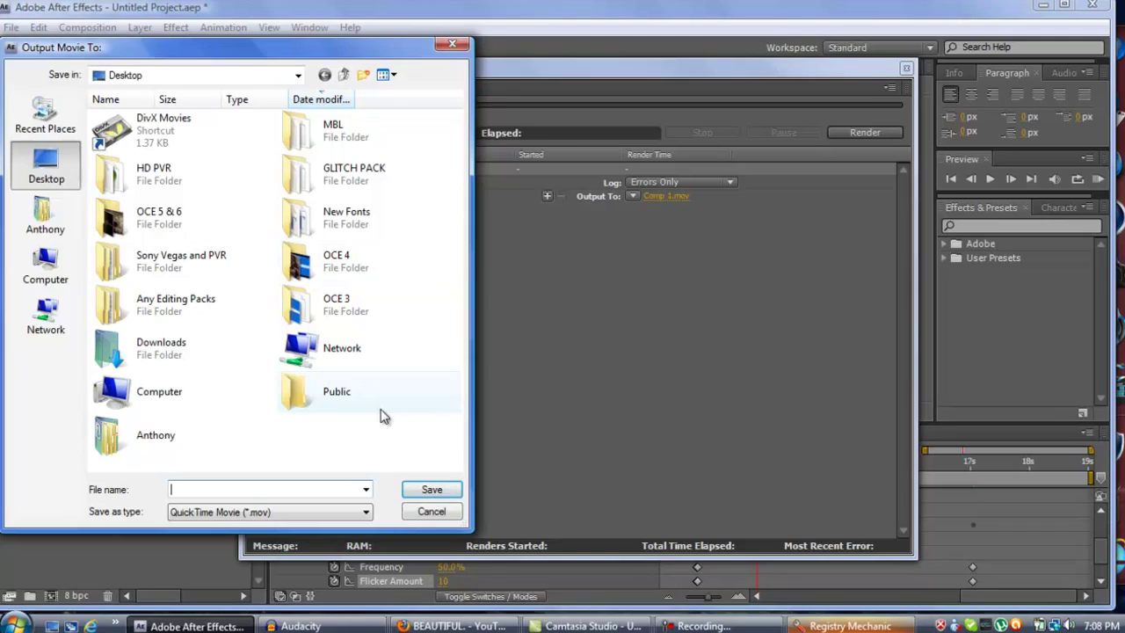
{"action": "type", "text": "COmmenta"}
{"action": "type", "text": "ry AAE"}
{"action": "key", "text": "BackSpace"}
{"action": "type", "text": "o"}
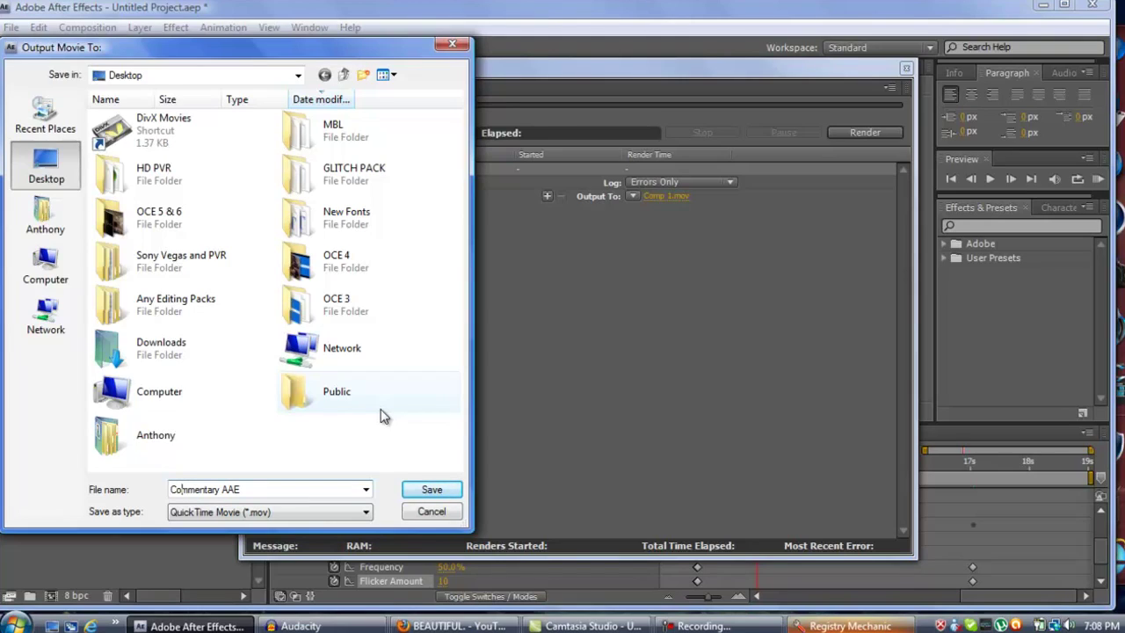
{"action": "left_click", "coordinate": [432, 492]}
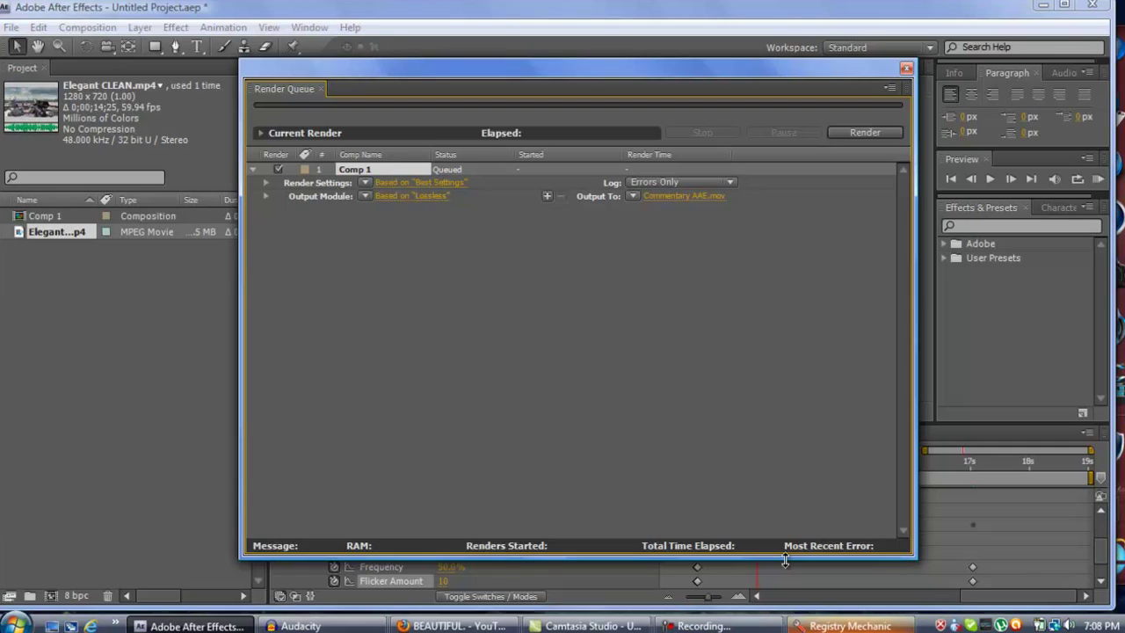
{"action": "mouse_move", "coordinate": [586, 626]}
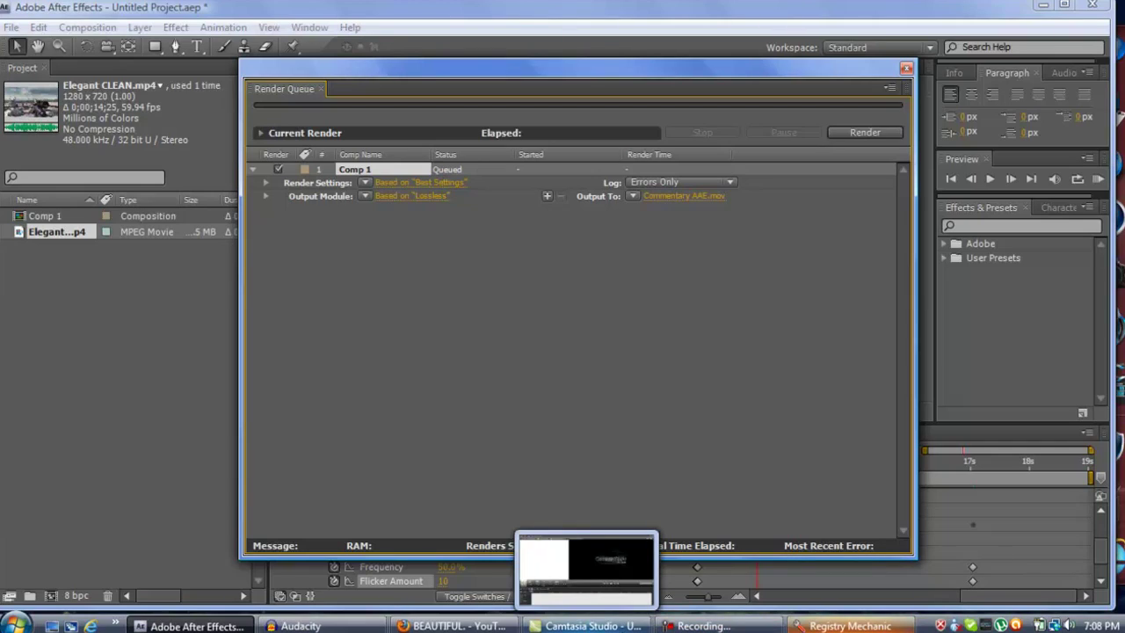
{"action": "mouse_move", "coordinate": [684, 627]}
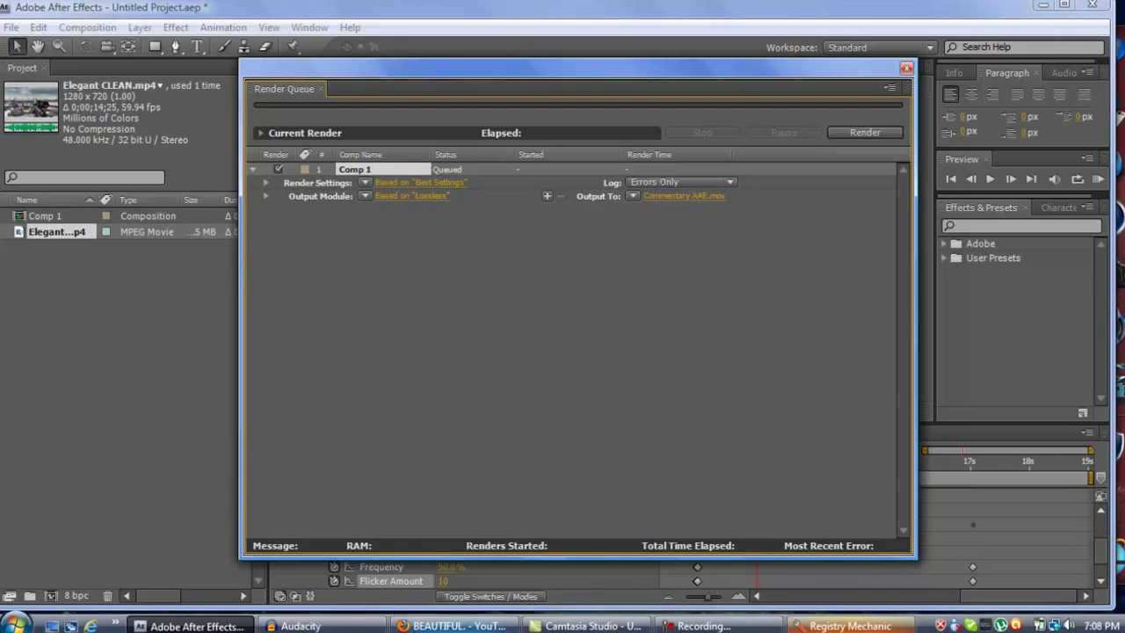
{"action": "left_click", "coordinate": [302, 625]}
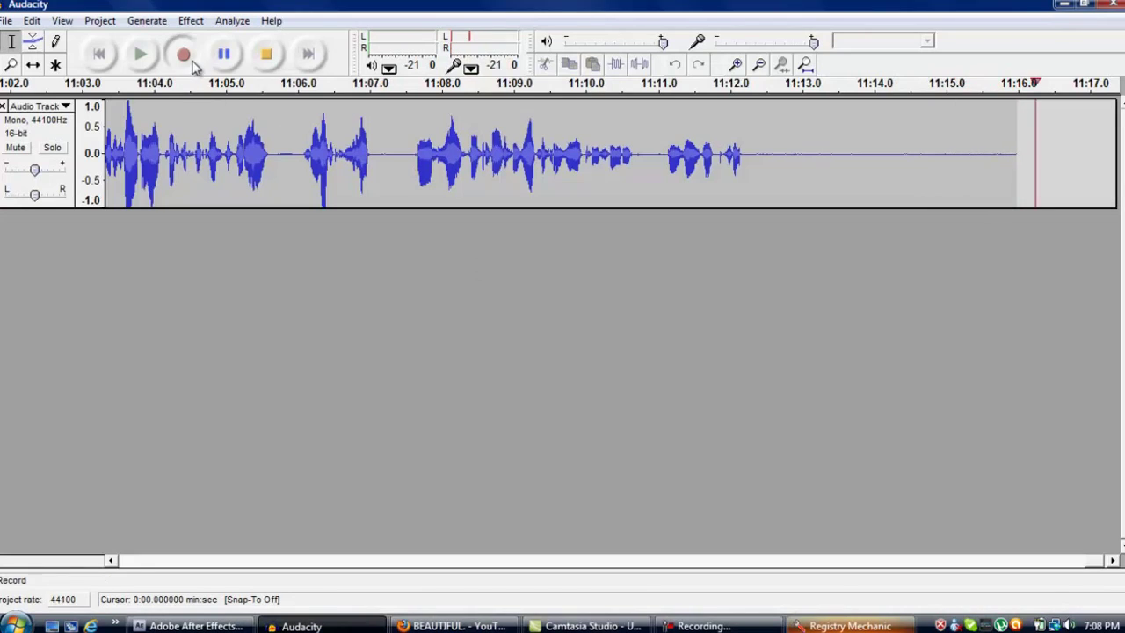
{"action": "left_click", "coordinate": [275, 58]}
{"action": "mouse_move", "coordinate": [586, 625]}
{"action": "left_click", "coordinate": [703, 625]}
{"action": "left_click", "coordinate": [1095, 552]}
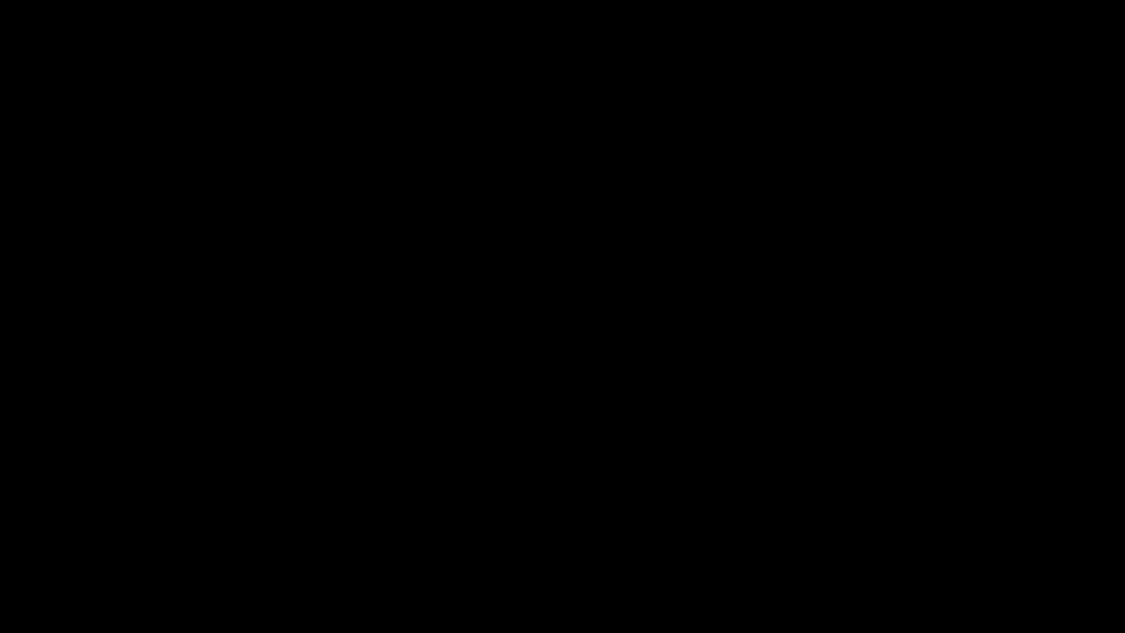